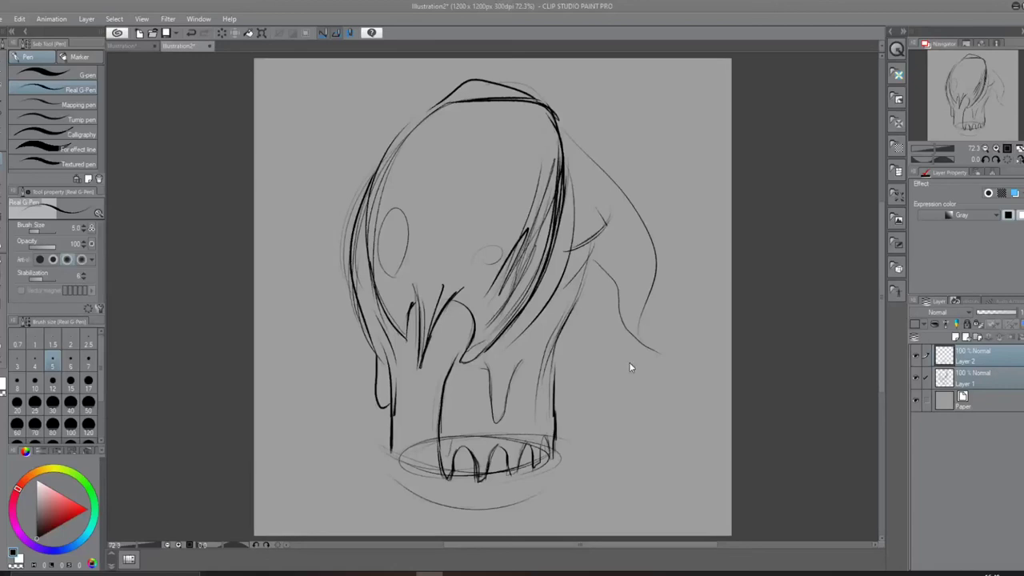
- On Layer 1, add a body-side line, hatch the beak and strengthen the body's right outline
left_click_drag(390, 425, 391, 400)
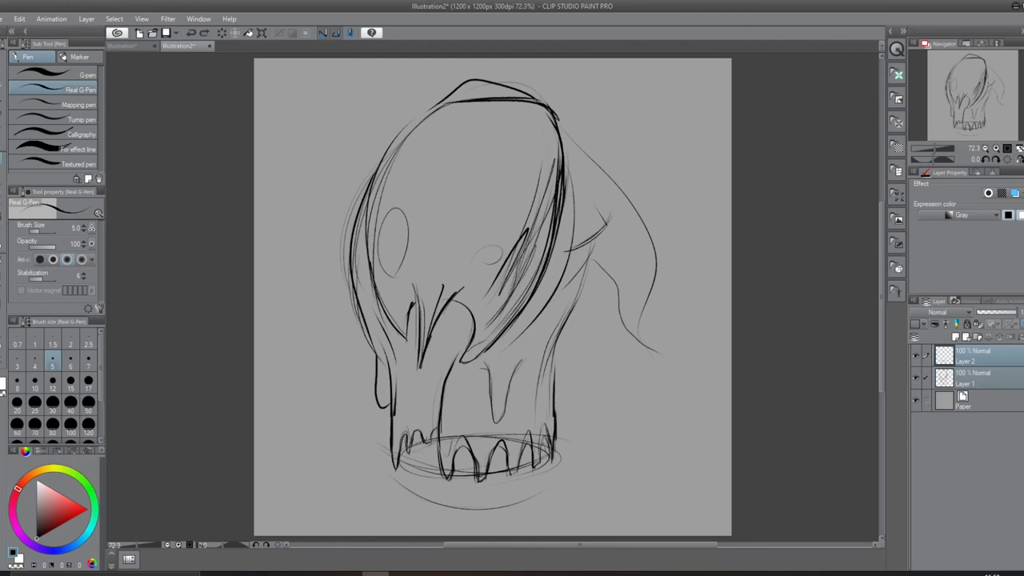
key("ctrl+z")
key("ctrl+z")
key("ctrl+z")
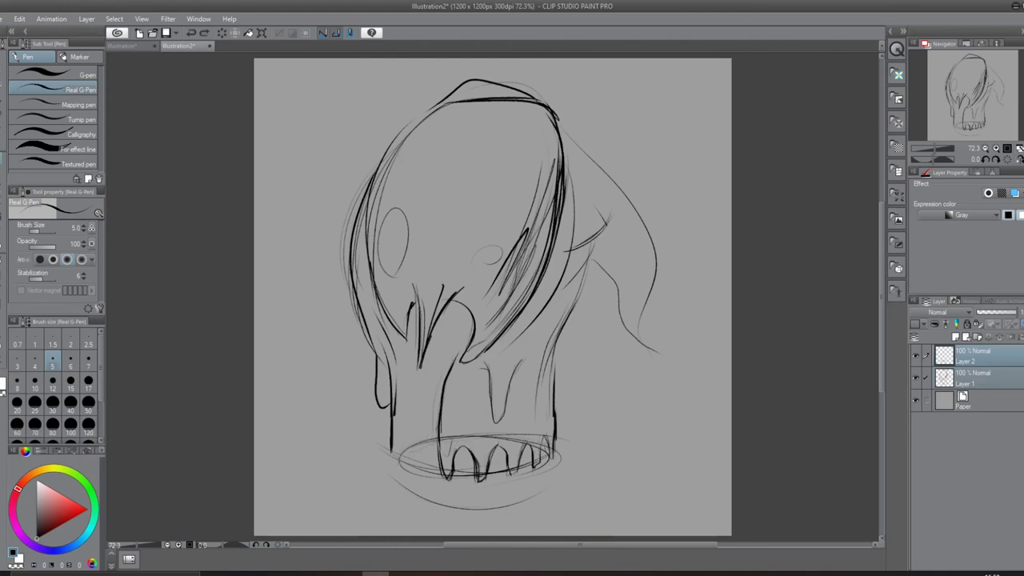
left_click(972, 378)
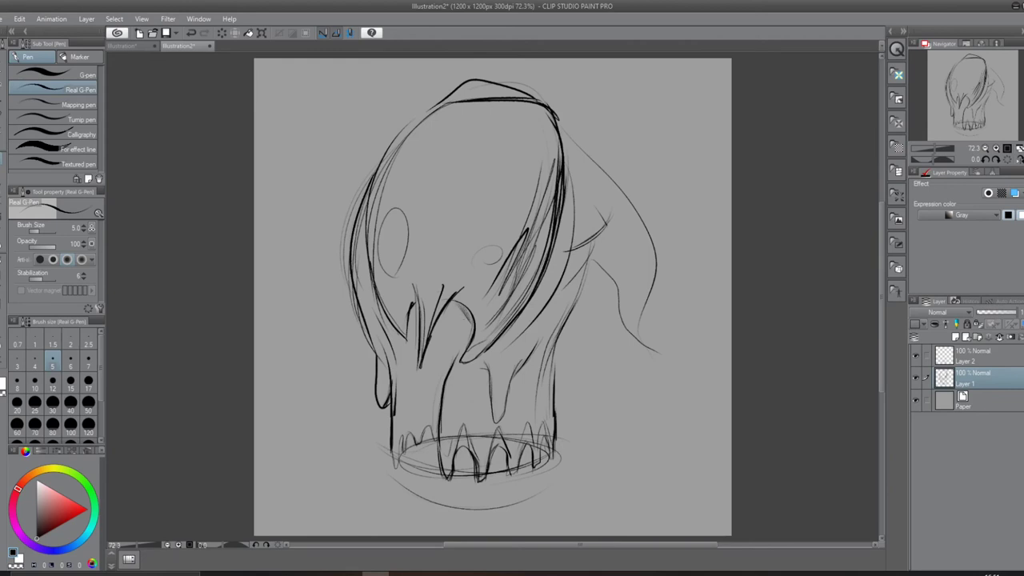
left_click_drag(464, 330, 418, 376)
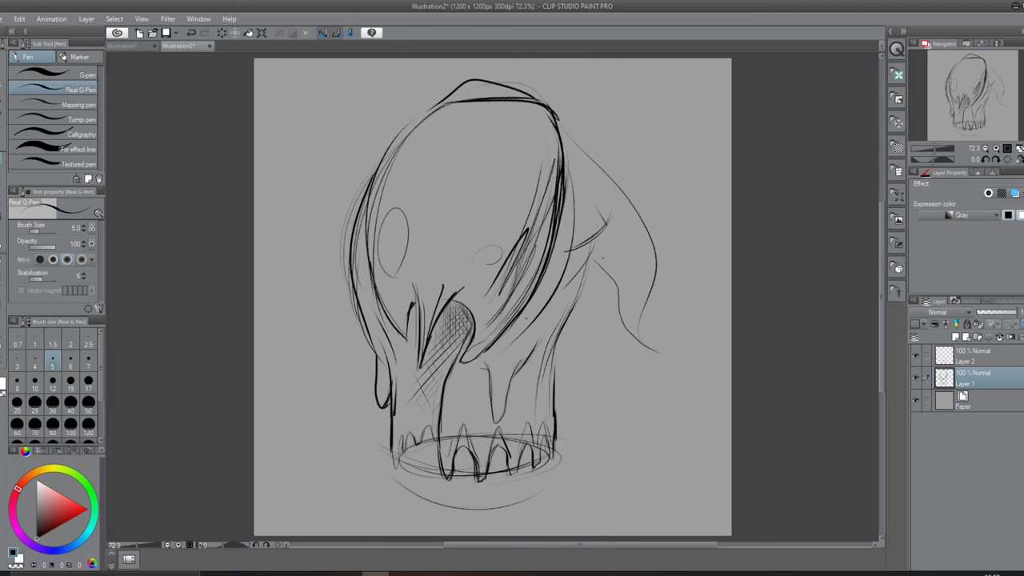
left_click_drag(600, 266, 644, 348)
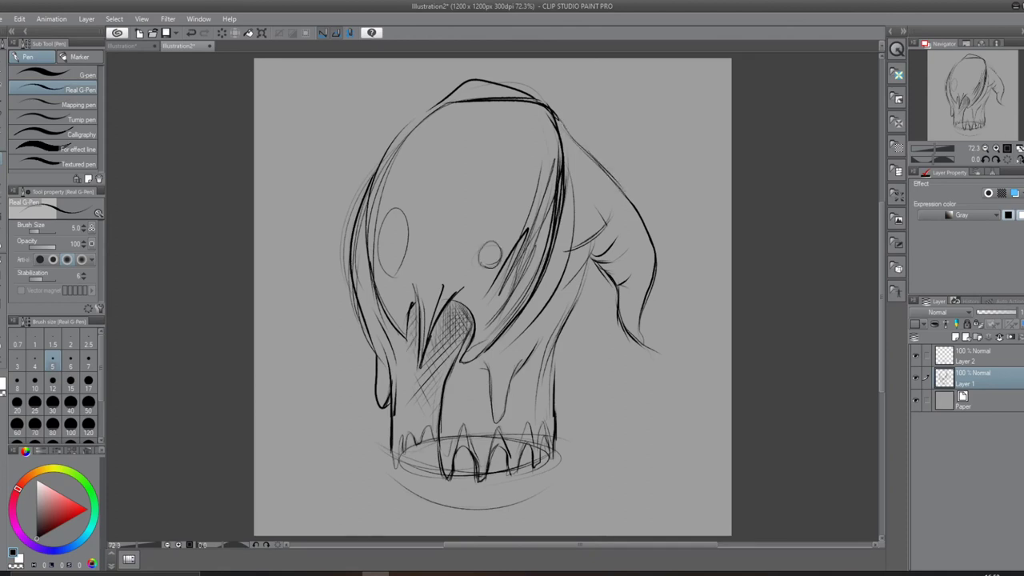
- Darken the eye outlines, discard stray head strokes, and add Layer 3 below Layer 1
left_click_drag(489, 240, 486, 242)
left_click_drag(393, 203, 391, 206)
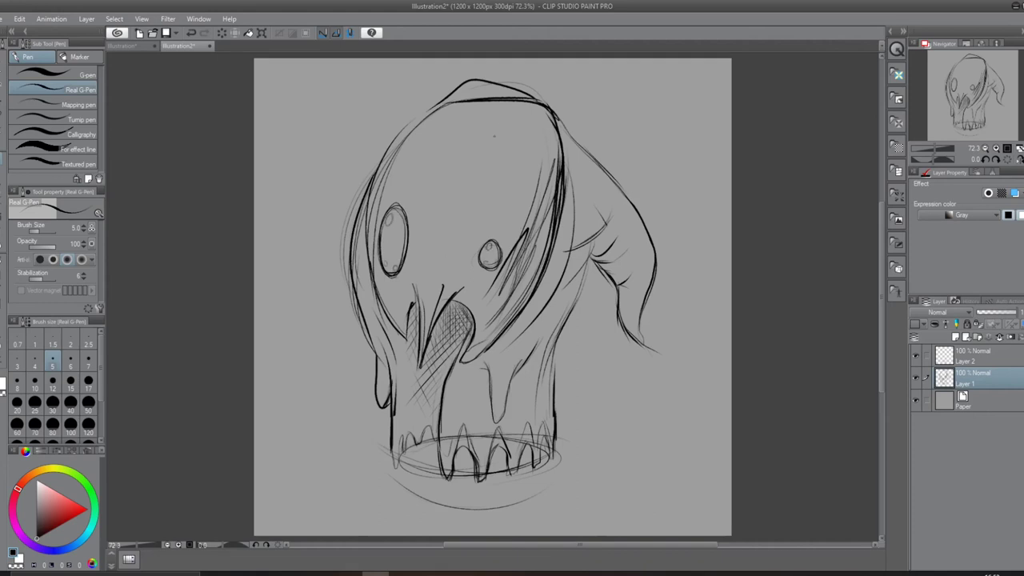
key("ctrl+z")
left_click_drag(424, 118, 425, 208)
key("ctrl+z")
key("ctrl+z")
key("ctrl+shift+n")
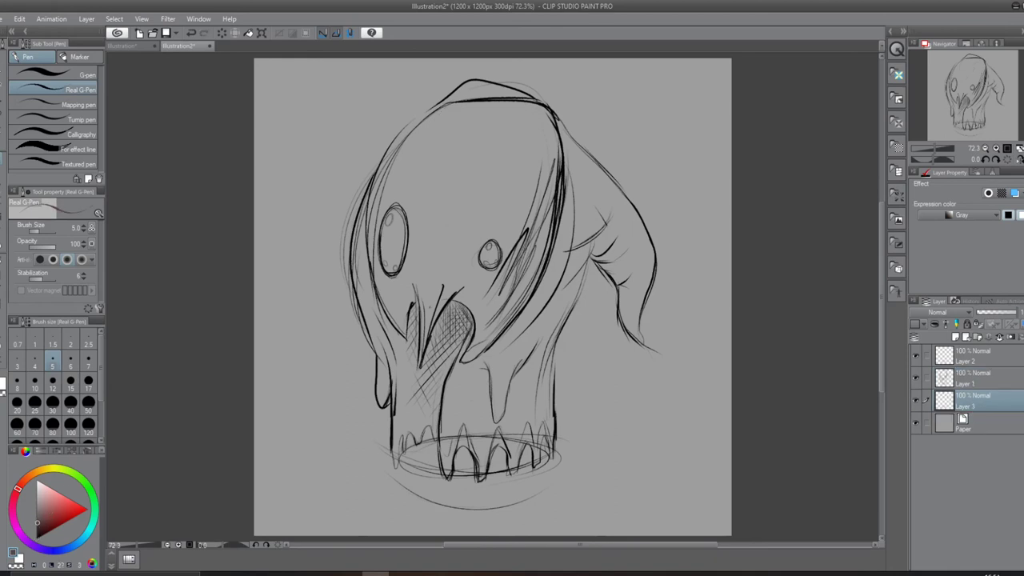
- Set the Real G-pen to size 60 and paint dark grey down the body and lower cloak
left_click(17, 423)
left_click(916, 355)
mouse_move(500, 360)
left_mouse_down()
mouse_move(530, 311)
mouse_move(583, 265)
mouse_move(560, 344)
mouse_move(480, 372)
mouse_move(464, 352)
mouse_move(452, 383)
mouse_move(428, 320)
mouse_move(472, 344)
mouse_move(442, 455)
left_mouse_up()
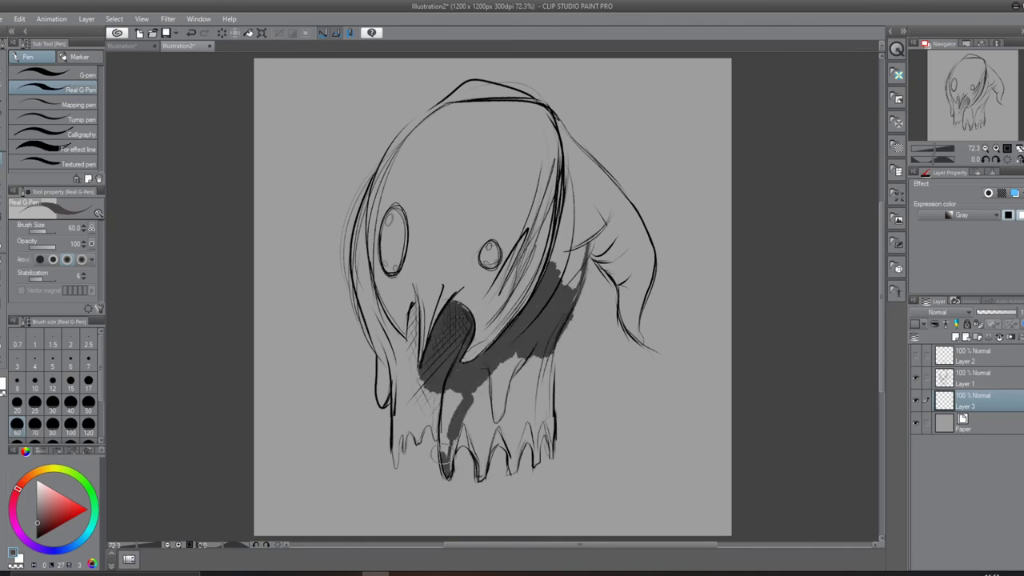
mouse_move(452, 392)
left_mouse_down()
mouse_move(445, 479)
mouse_move(456, 443)
mouse_move(493, 484)
mouse_move(492, 448)
mouse_move(460, 424)
mouse_move(476, 408)
left_mouse_up()
left_click_drag(532, 356, 504, 392)
mouse_move(561, 424)
left_mouse_down()
mouse_move(537, 365)
mouse_move(552, 436)
mouse_move(528, 475)
left_mouse_up()
mouse_move(530, 432)
left_mouse_down()
mouse_move(522, 461)
mouse_move(544, 420)
mouse_move(504, 436)
mouse_move(496, 452)
mouse_move(518, 448)
mouse_move(524, 424)
left_mouse_up()
key("ctrl+z")
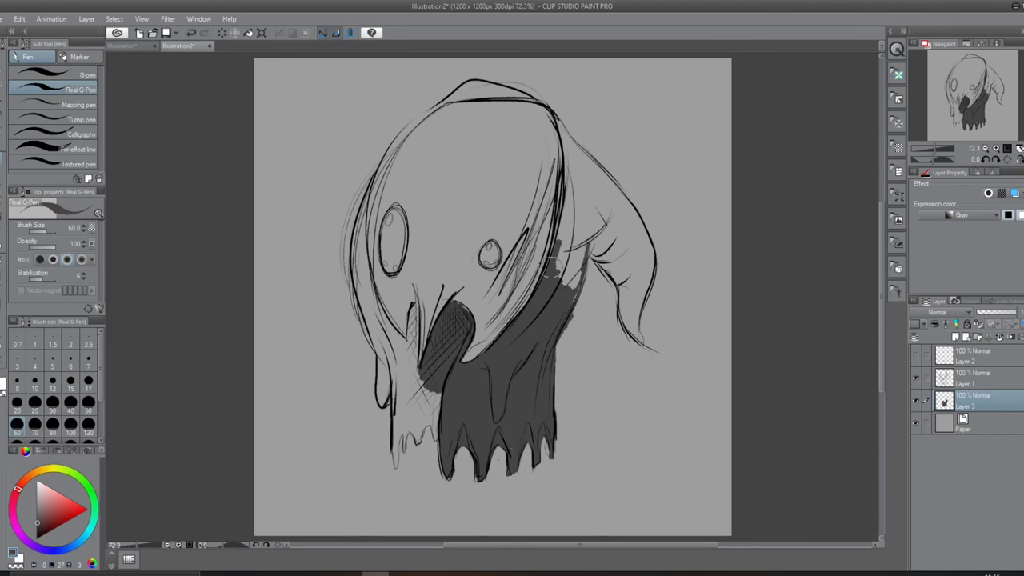
- Paint dark grey up the head's right edge, over the drooping hood tip and shoulder
mouse_move(551, 265)
left_mouse_down()
mouse_move(566, 160)
mouse_move(554, 114)
mouse_move(604, 196)
mouse_move(580, 269)
mouse_move(577, 185)
left_mouse_up()
mouse_move(576, 232)
left_mouse_down()
mouse_move(617, 183)
mouse_move(601, 260)
mouse_move(628, 300)
mouse_move(622, 329)
mouse_move(641, 330)
mouse_move(647, 264)
mouse_move(628, 324)
mouse_move(640, 340)
left_mouse_up()
left_click_drag(641, 240, 638, 292)
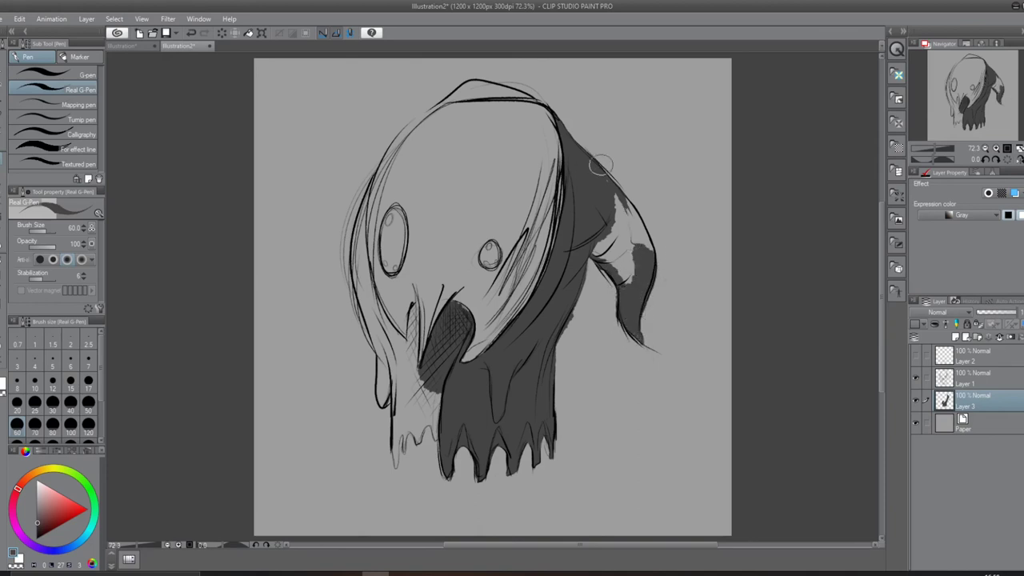
mouse_move(602, 165)
left_mouse_down()
mouse_move(640, 240)
mouse_move(633, 217)
left_mouse_up()
mouse_move(416, 303)
left_mouse_down()
mouse_move(408, 376)
mouse_move(400, 372)
left_mouse_up()
- Shade dark grey down the face's left edge, into a drip below it, and over the hood's peak
mouse_move(364, 177)
left_mouse_down()
mouse_move(376, 200)
mouse_move(352, 264)
mouse_move(412, 352)
left_mouse_up()
mouse_move(356, 268)
left_mouse_down()
mouse_move(388, 376)
mouse_move(384, 408)
left_mouse_up()
mouse_move(383, 369)
left_mouse_down()
mouse_move(394, 464)
mouse_move(412, 430)
mouse_move(434, 440)
mouse_move(396, 436)
mouse_move(412, 423)
mouse_move(428, 445)
mouse_move(426, 392)
left_mouse_up()
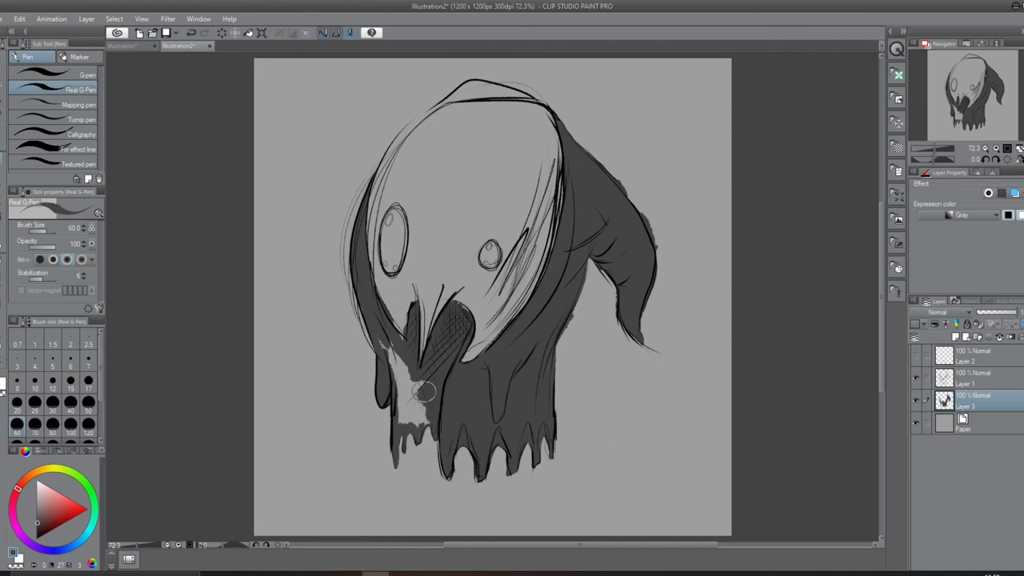
left_click_drag(420, 352, 416, 422)
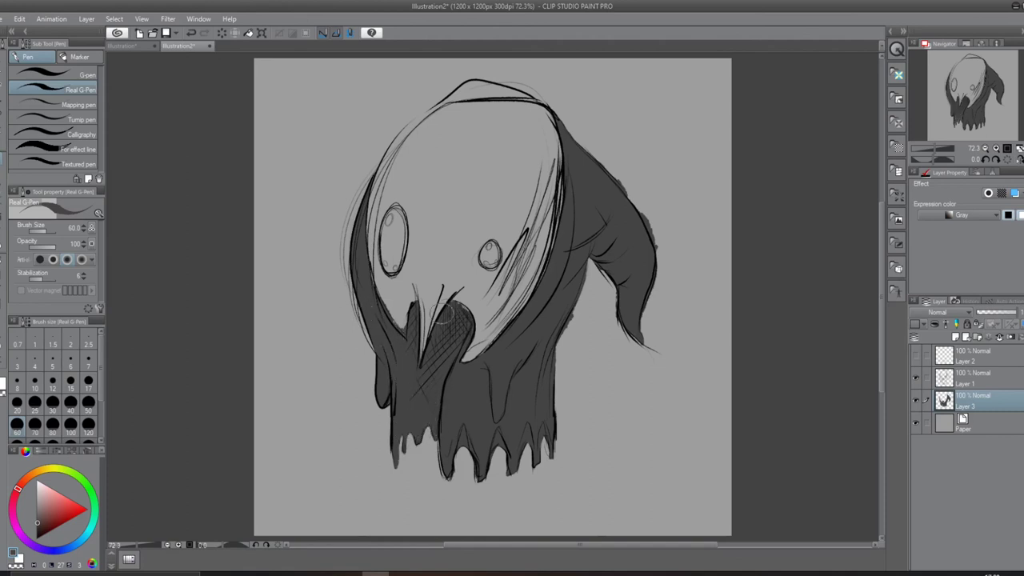
mouse_move(532, 94)
left_mouse_down()
mouse_move(458, 98)
mouse_move(452, 88)
mouse_move(504, 88)
left_mouse_up()
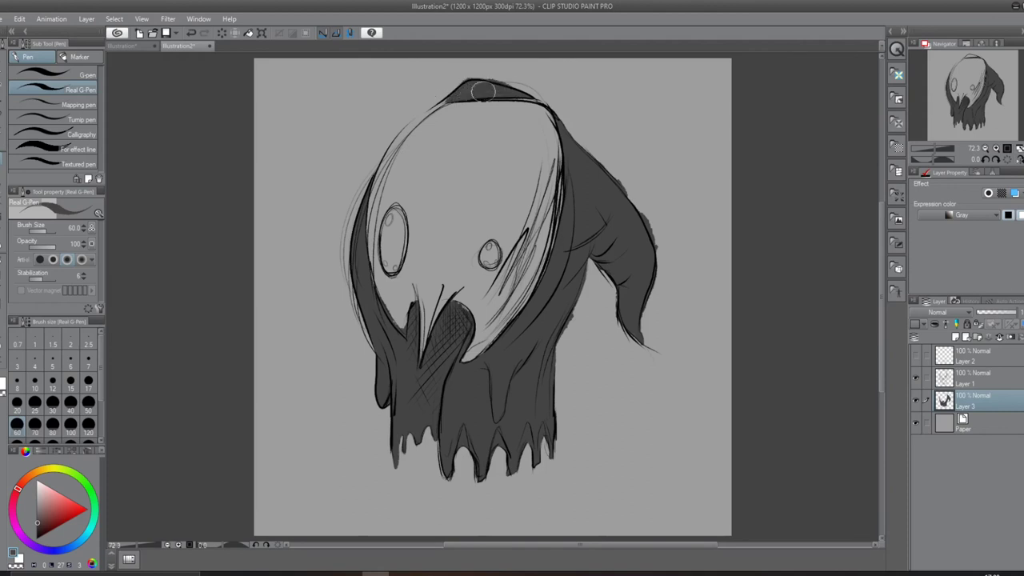
- Erase grey spill along the hood's edge, then pan across the hem to the beak
scroll(622, 292, "up", 3)
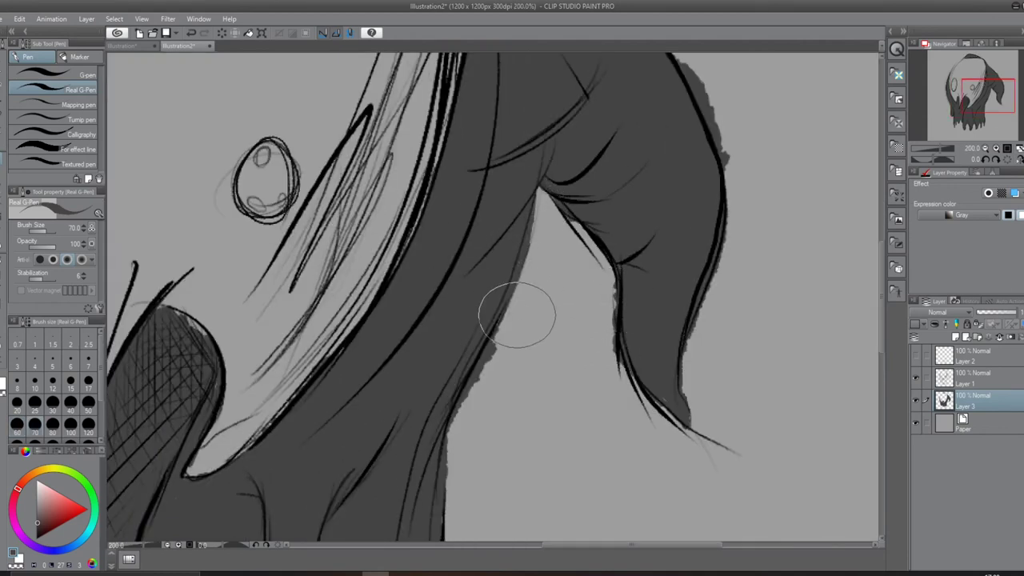
key("e")
left_click_drag(490, 357, 497, 333)
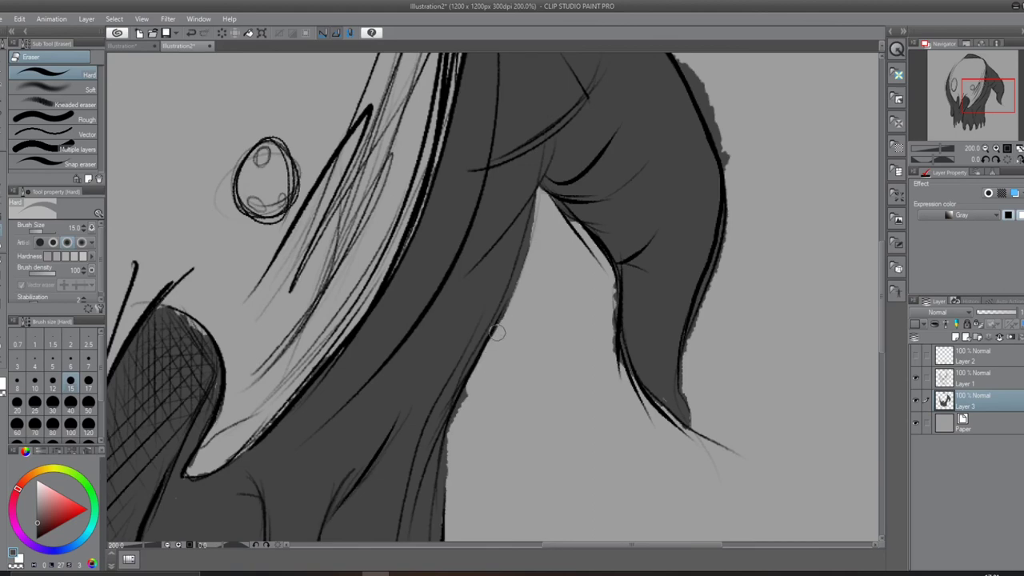
mouse_move(469, 388)
left_mouse_down()
mouse_move(448, 432)
mouse_move(424, 352)
mouse_move(431, 302)
left_mouse_up()
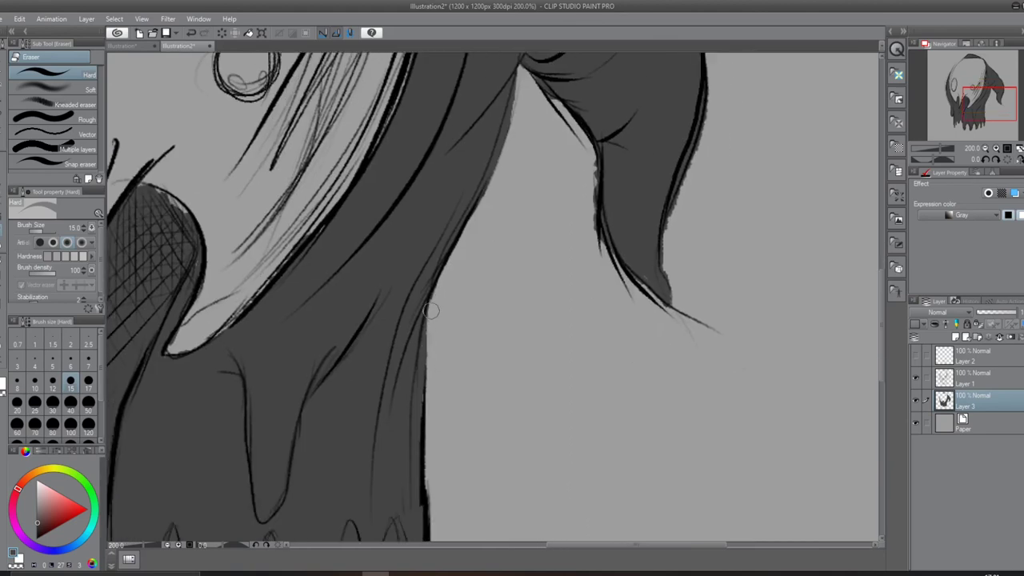
left_click_drag(457, 416, 458, 289)
key("p")
left_click_drag(416, 428, 464, 320)
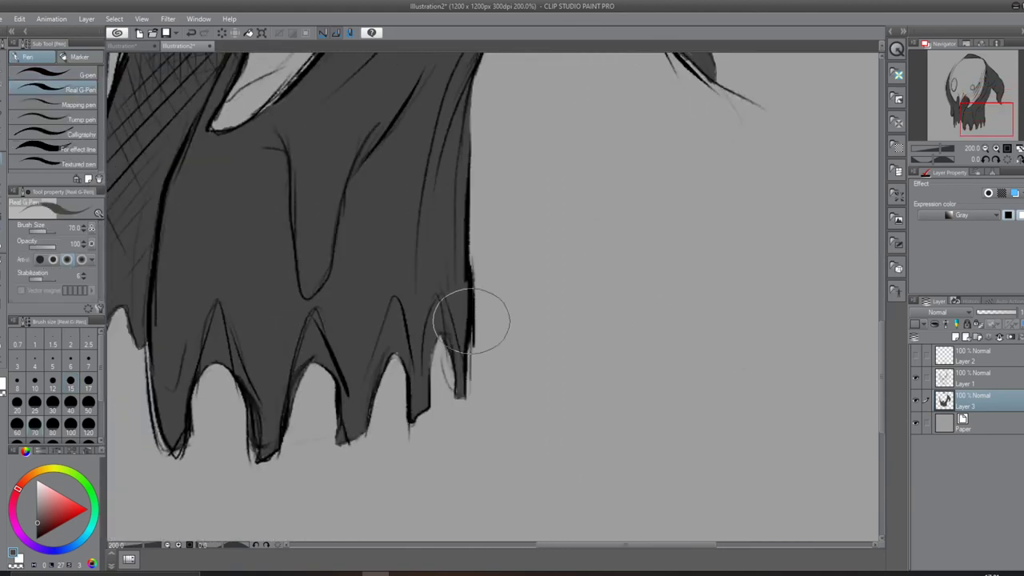
left_click_drag(265, 463, 368, 402)
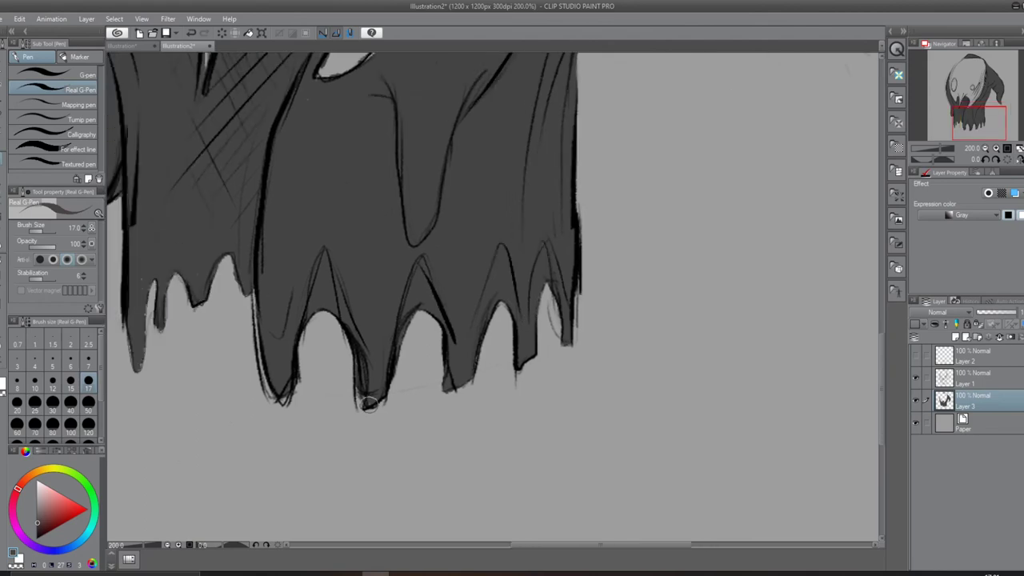
left_click_drag(264, 200, 421, 322)
left_click_drag(198, 232, 341, 320)
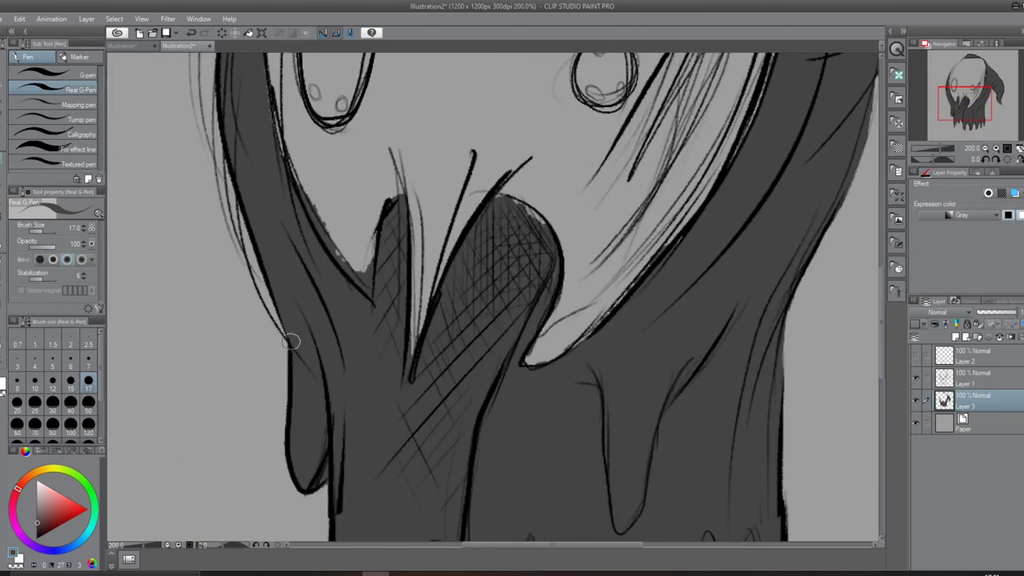
- Erase grey spill along the face outline and stray sketch strokes above the head
key("e")
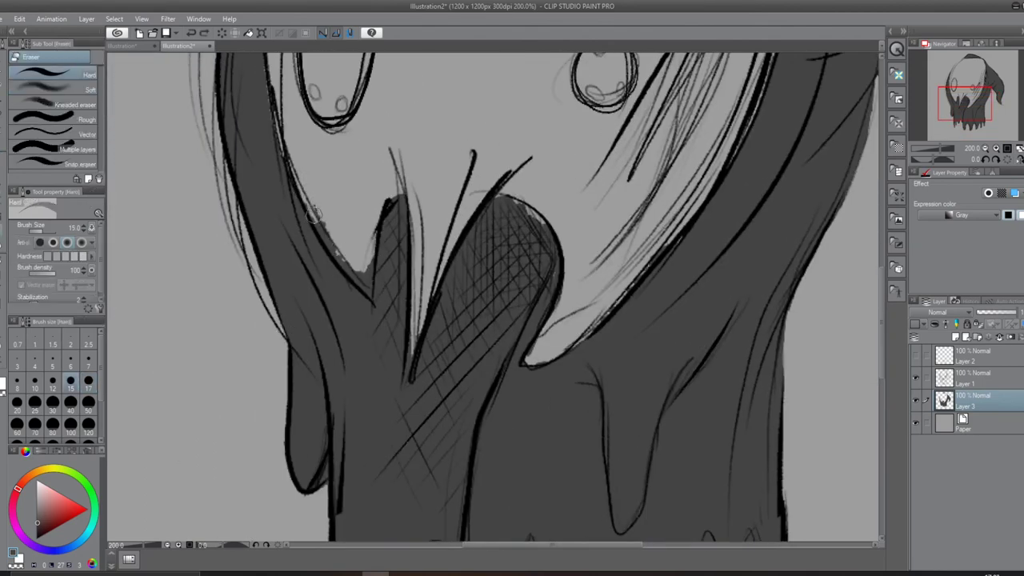
mouse_move(333, 244)
left_mouse_down()
mouse_move(364, 290)
mouse_move(322, 371)
left_mouse_up()
key("p")
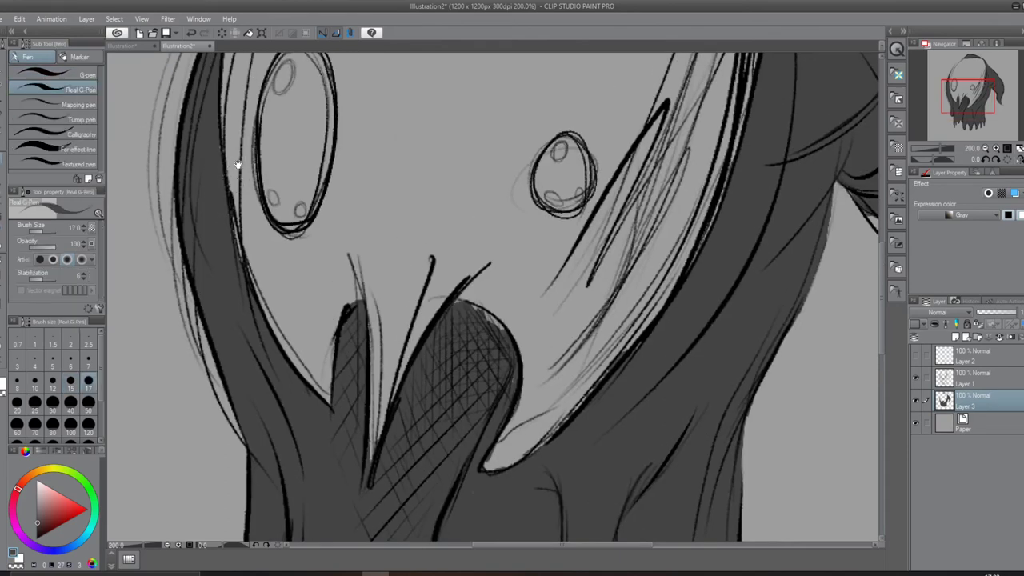
mouse_move(235, 165)
left_mouse_down()
mouse_move(206, 288)
mouse_move(352, 290)
mouse_move(325, 229)
left_mouse_up()
key("bracketleft")
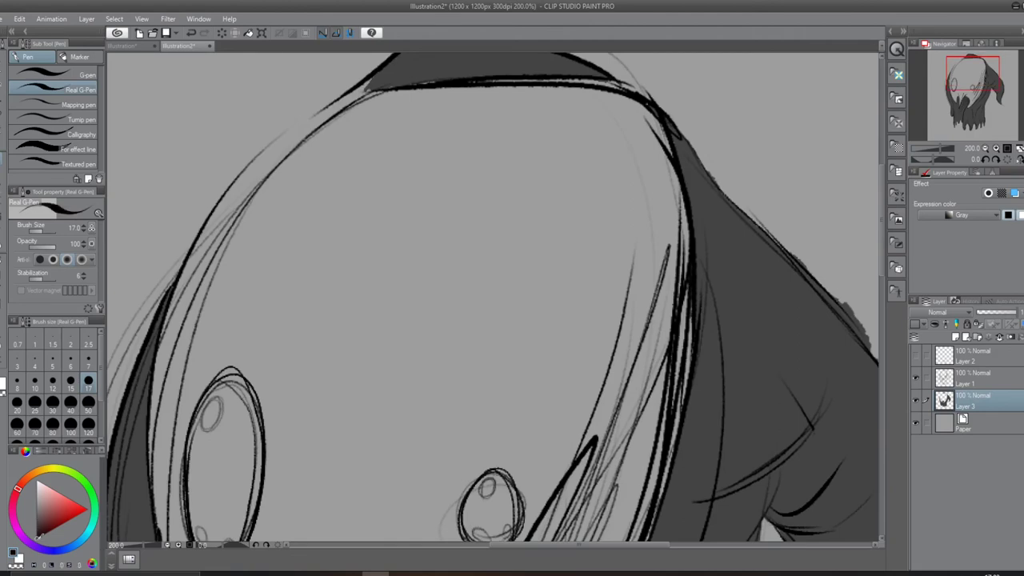
key("bracketleft")
key("bracketleft")
key("bracketleft")
key("bracketleft")
scroll(285, 297, "down", 1)
scroll(296, 264, "down", 1)
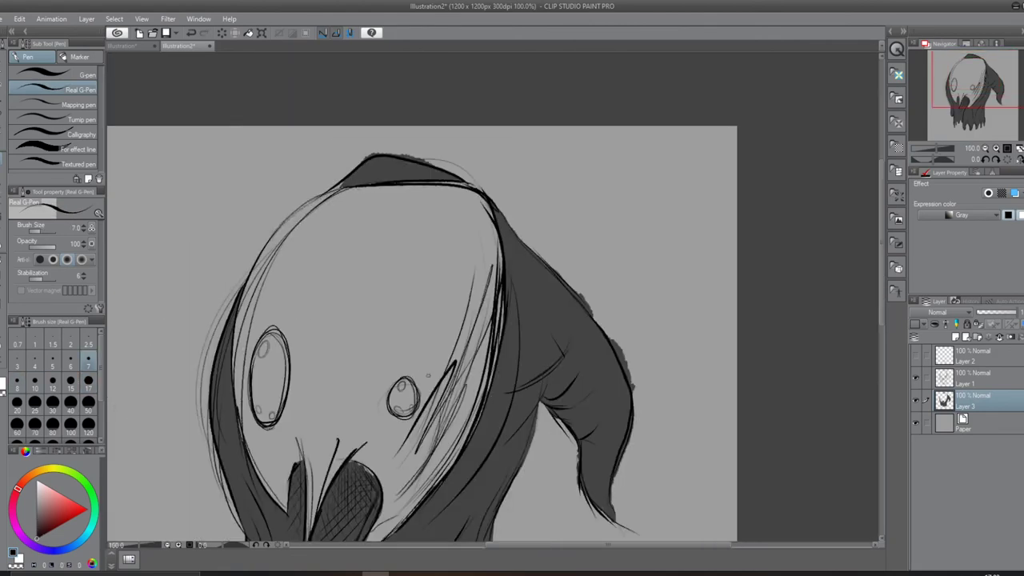
scroll(406, 328, "up", 1)
scroll(427, 220, "up", 1)
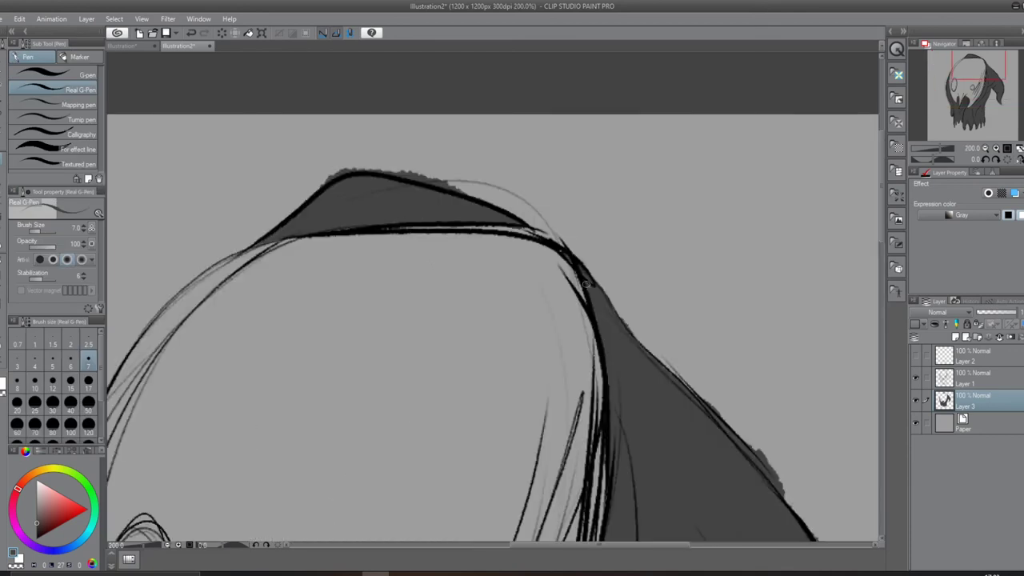
key("e")
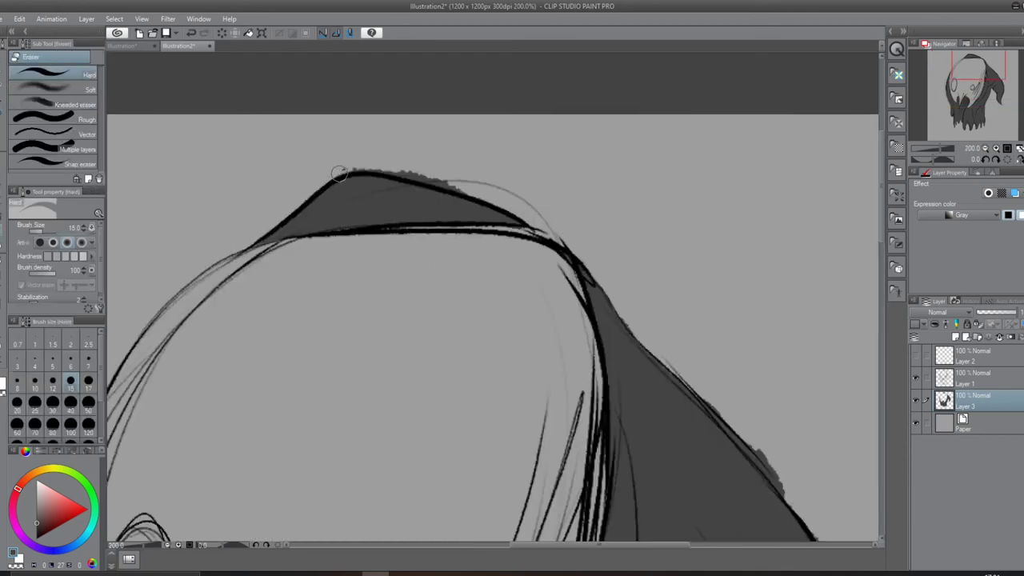
mouse_move(318, 186)
left_mouse_down()
mouse_move(468, 184)
mouse_move(366, 167)
left_mouse_up()
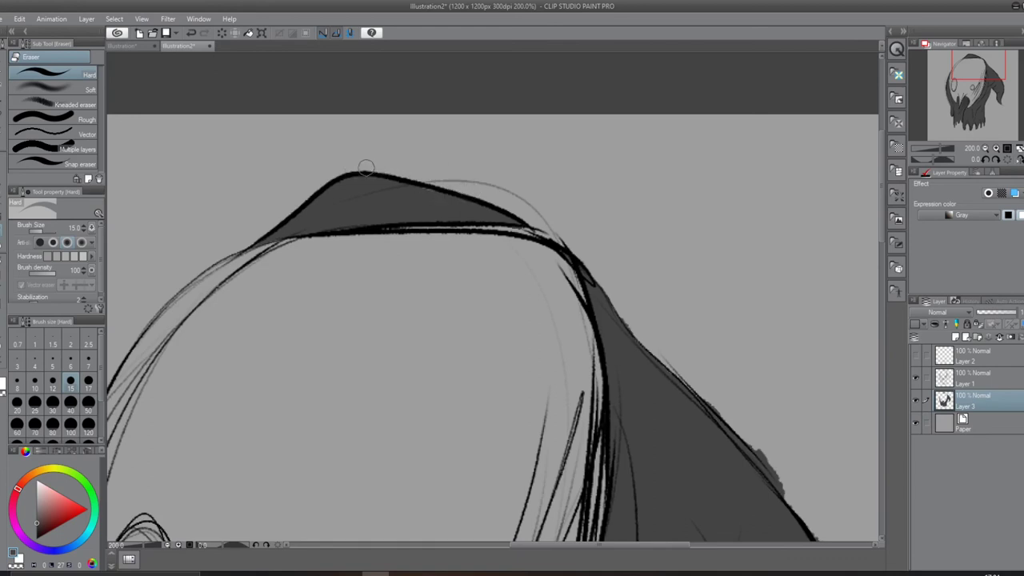
- Erase stray lines on Layer 1, then trim Layer 3's grey past the outline and arm contour
key("alt+bracketright")
mouse_move(522, 201)
left_mouse_down()
mouse_move(559, 242)
mouse_move(438, 179)
left_mouse_up()
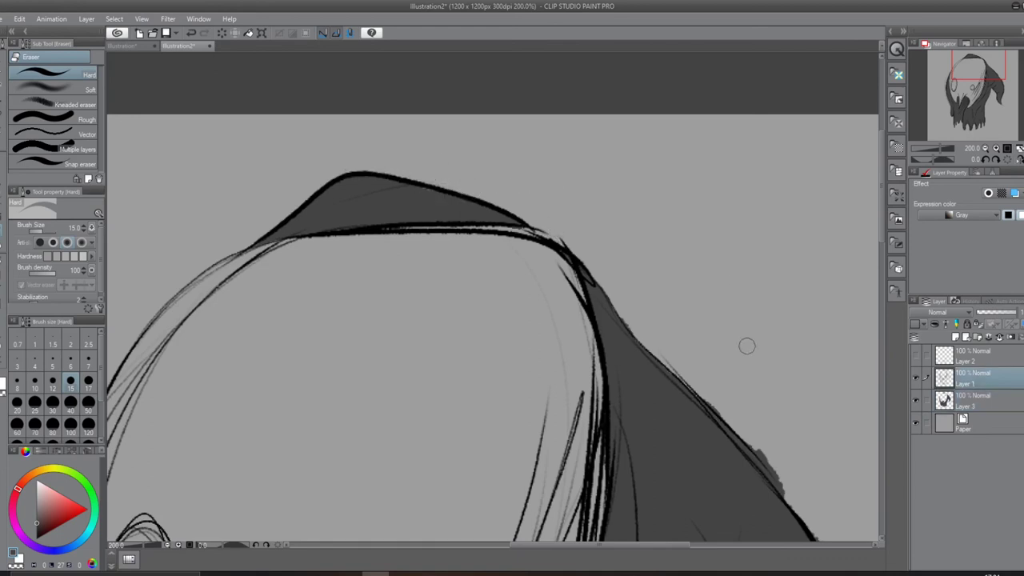
left_click_drag(747, 346, 402, 244)
key("alt+bracketleft")
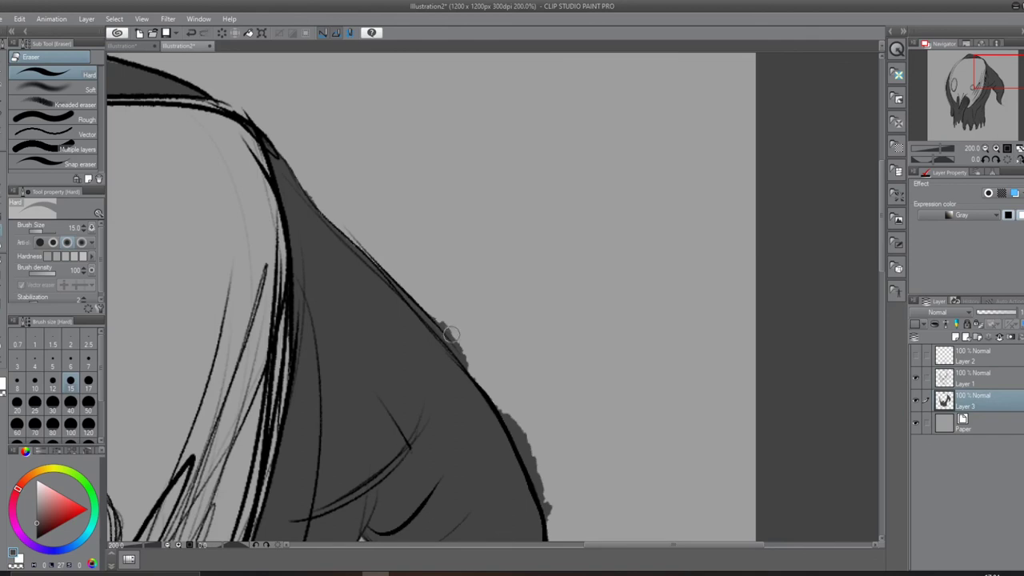
mouse_move(451, 333)
left_mouse_down()
mouse_move(477, 378)
mouse_move(352, 144)
left_mouse_up()
left_click_drag(368, 269, 424, 384)
mouse_move(240, 296)
left_mouse_down()
mouse_move(307, 393)
mouse_move(309, 457)
mouse_move(253, 372)
left_mouse_up()
mouse_move(327, 406)
left_mouse_down()
mouse_move(361, 263)
mouse_move(341, 322)
left_mouse_up()
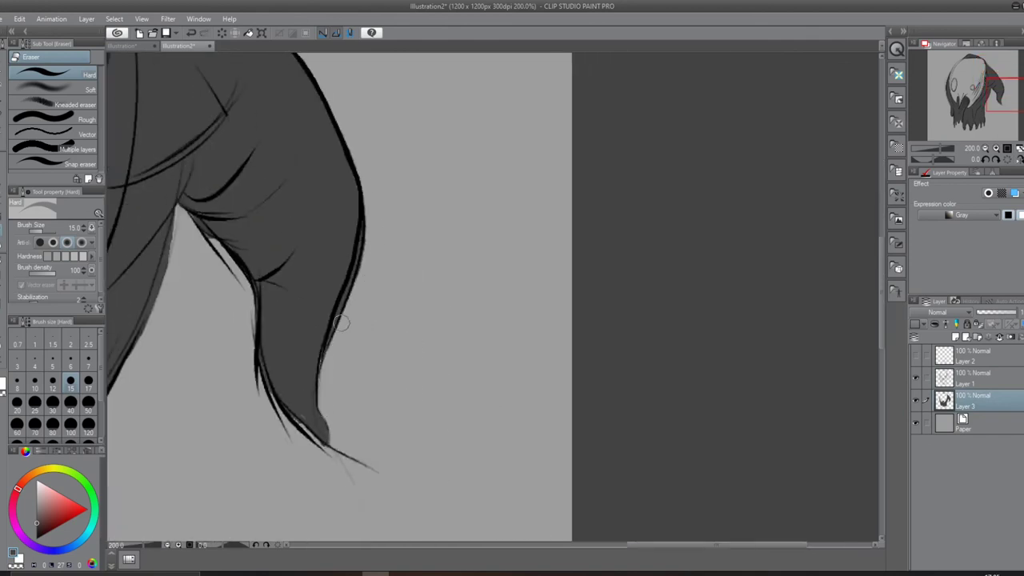
- Pan the canvas across the beak and along the hood over to the ghost's eyes
key("p")
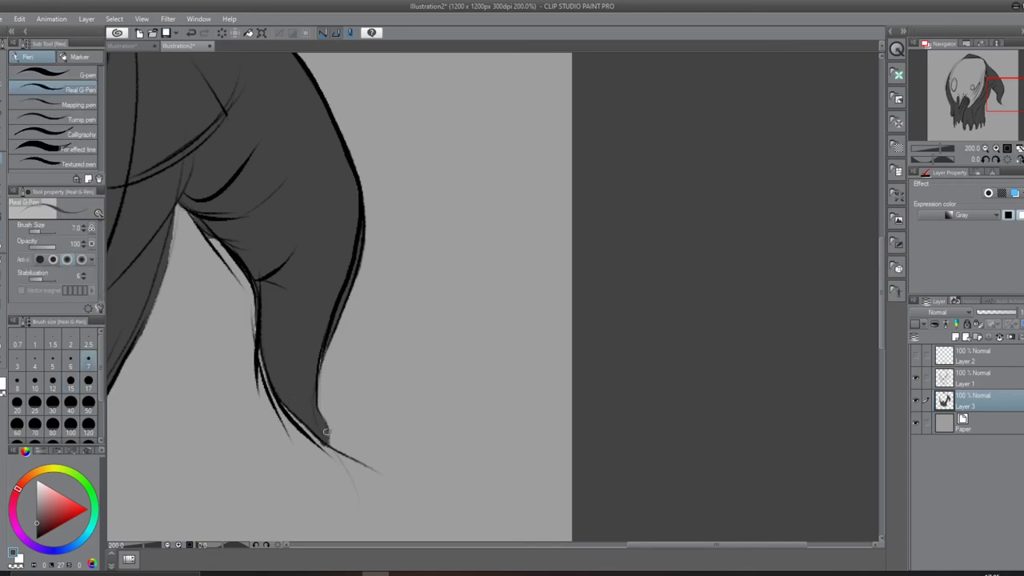
left_click_drag(316, 371, 767, 291)
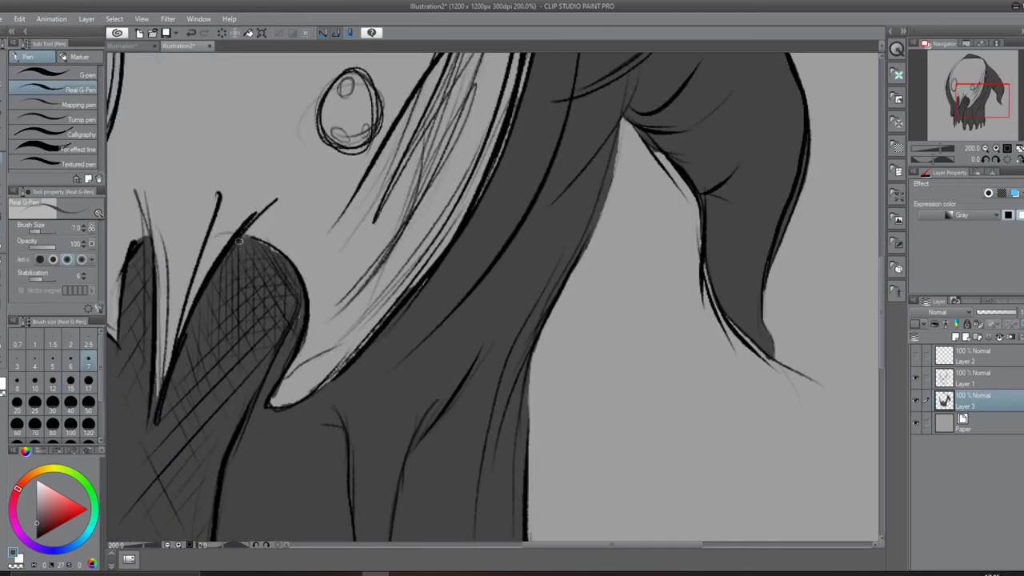
key("e")
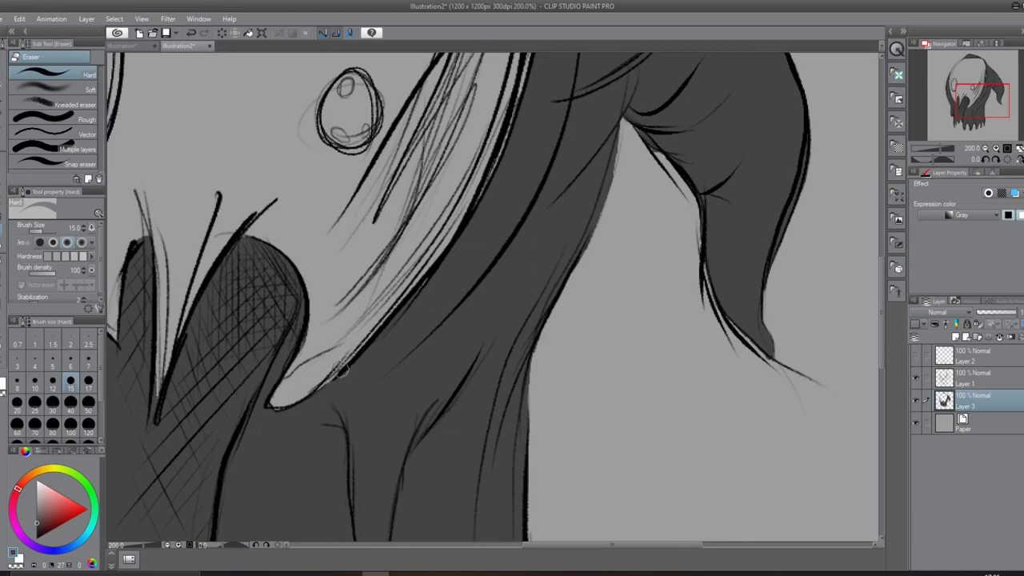
left_click_drag(340, 368, 295, 448)
key("p")
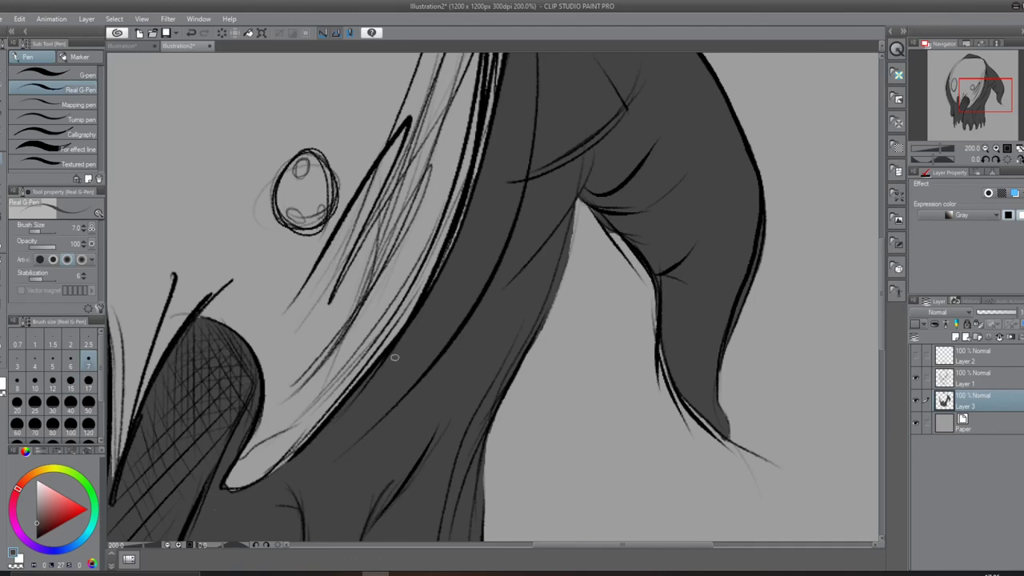
mouse_move(394, 357)
left_mouse_down()
mouse_move(560, 457)
mouse_move(547, 513)
left_mouse_up()
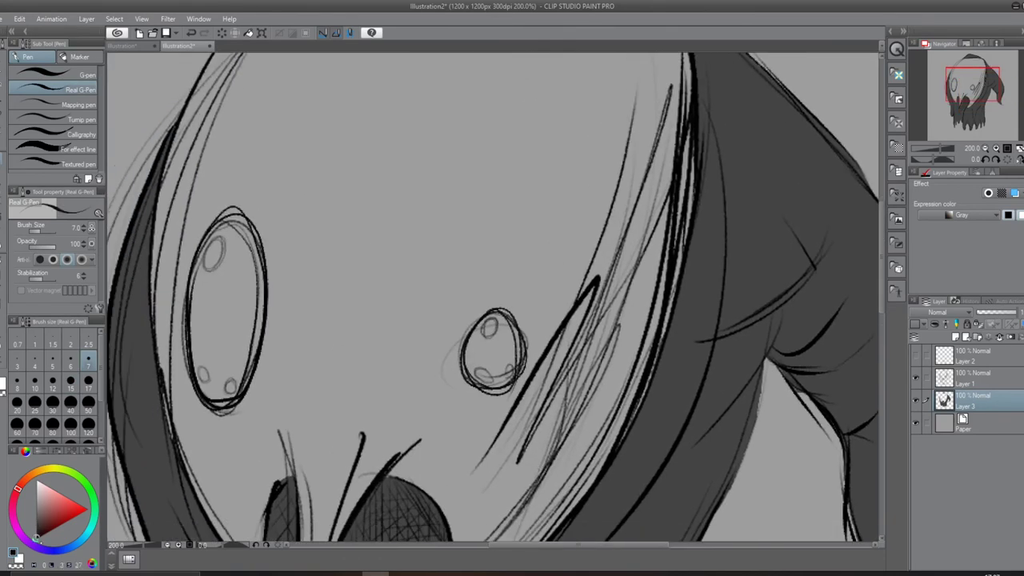
- Thicken the small eye's outline and highlight, then return to inking on Layer 3
mouse_move(512, 326)
left_mouse_down()
mouse_move(511, 376)
mouse_move(468, 352)
mouse_move(507, 364)
left_mouse_up()
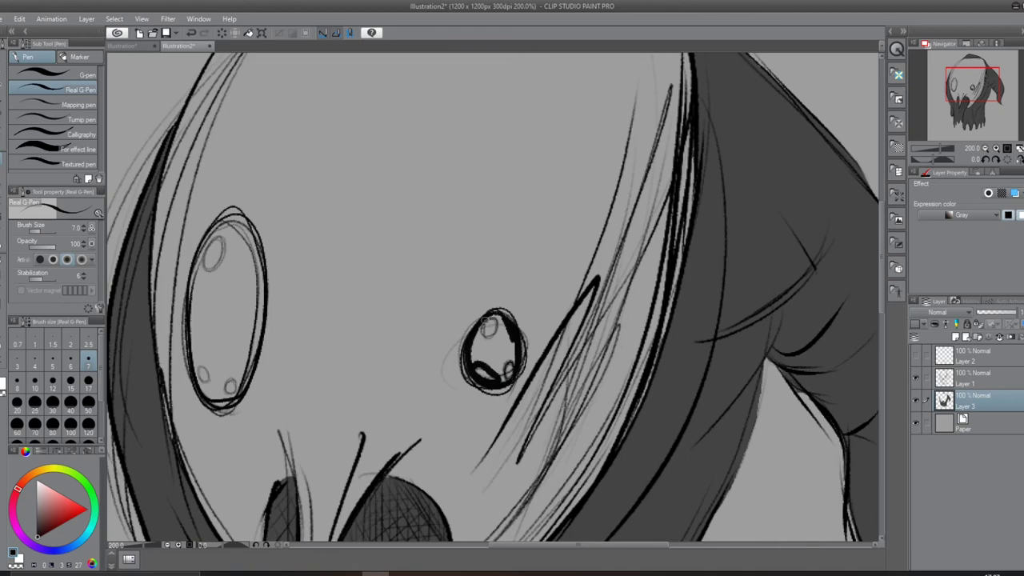
mouse_move(489, 326)
left_mouse_down()
mouse_move(491, 315)
mouse_move(514, 364)
mouse_move(469, 337)
mouse_move(478, 353)
left_mouse_up()
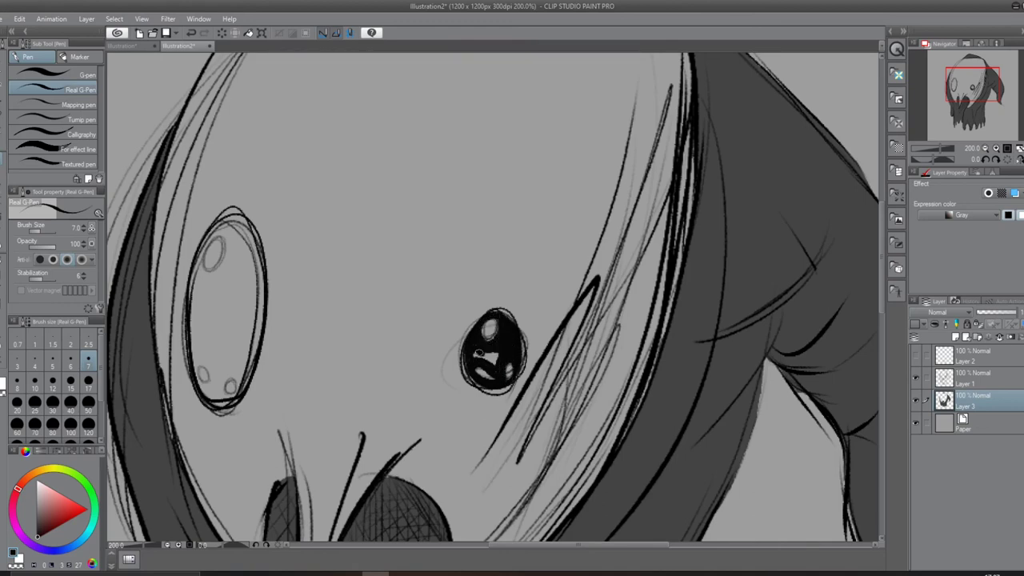
key("e")
left_click(972, 378)
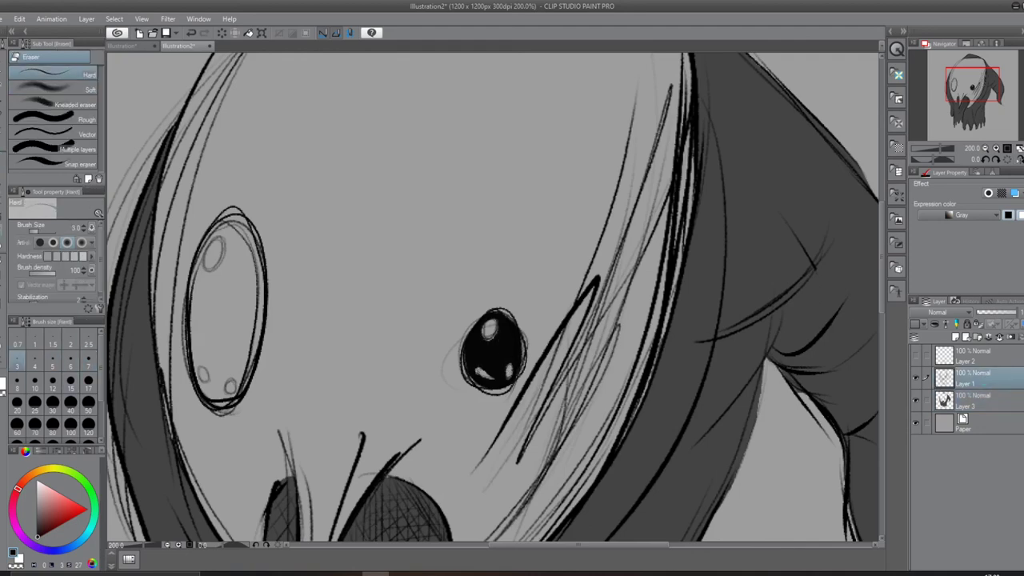
left_click(984, 397)
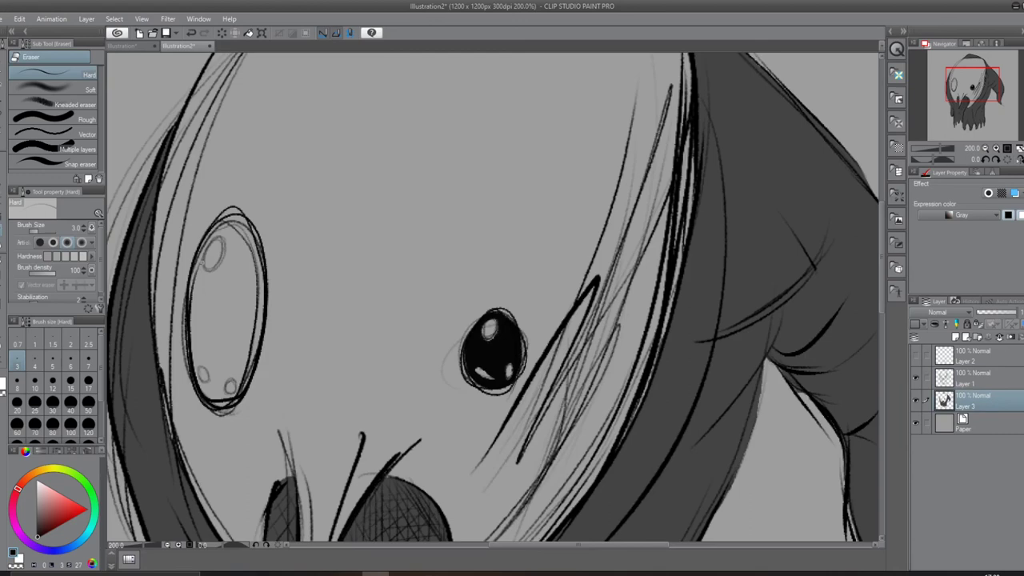
key("p")
- Fill the larger left eye solid black around small highlight spots, then zoom out
left_click_drag(210, 295, 213, 344)
left_click_drag(200, 240, 194, 352)
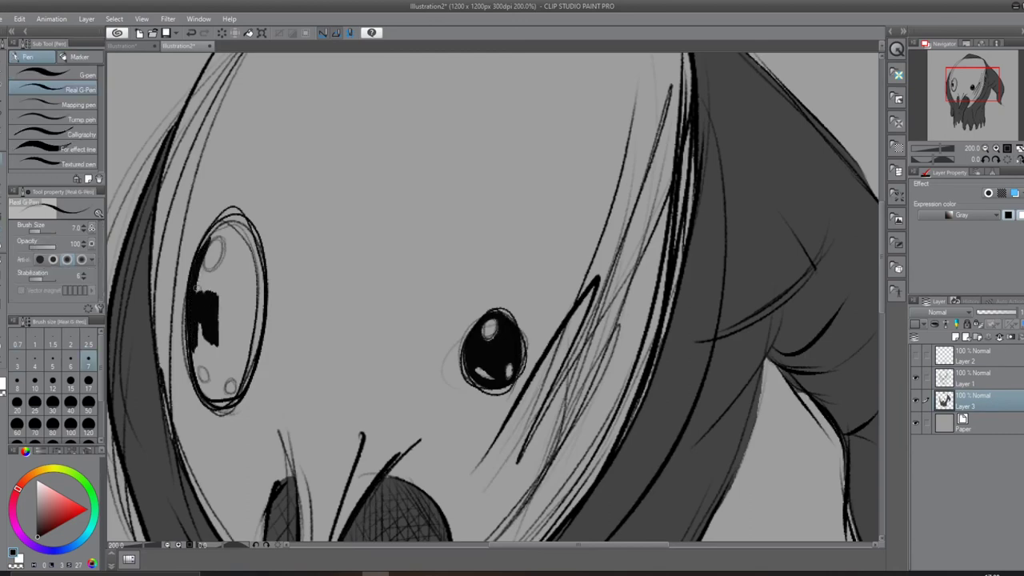
mouse_move(197, 286)
left_mouse_down()
mouse_move(224, 232)
mouse_move(205, 242)
left_mouse_up()
key("ctrl+z")
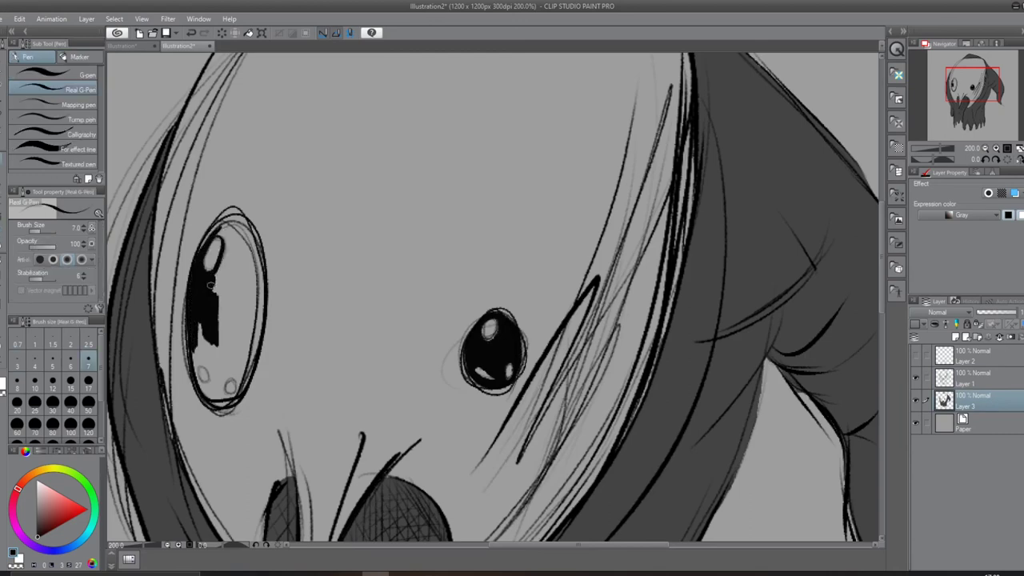
mouse_move(211, 285)
left_mouse_down()
mouse_move(218, 233)
mouse_move(263, 318)
left_mouse_up()
left_click_drag(232, 376, 226, 397)
left_click_drag(206, 362, 200, 387)
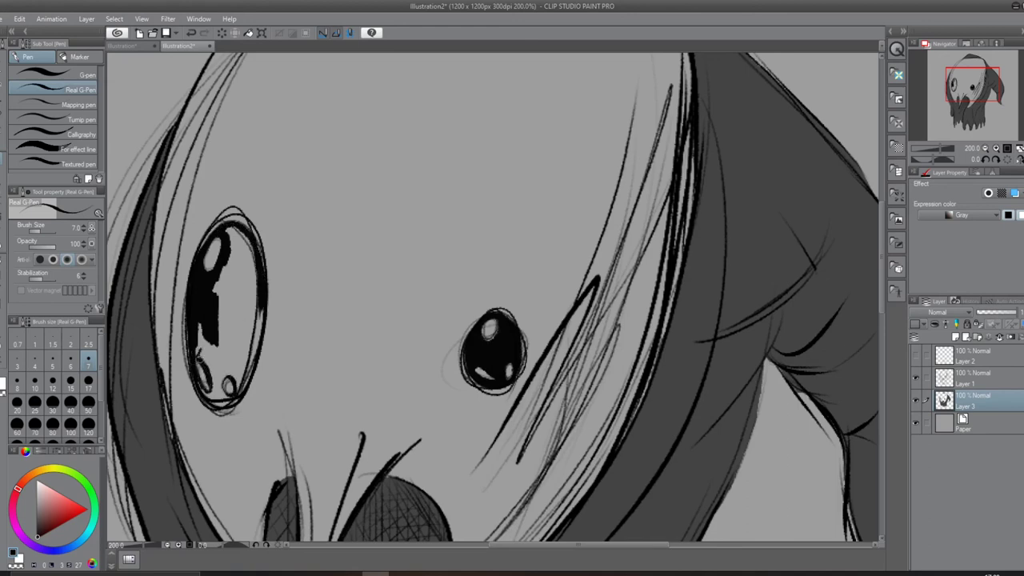
mouse_move(197, 352)
left_mouse_down()
mouse_move(214, 333)
mouse_move(201, 343)
mouse_move(329, 309)
left_mouse_up()
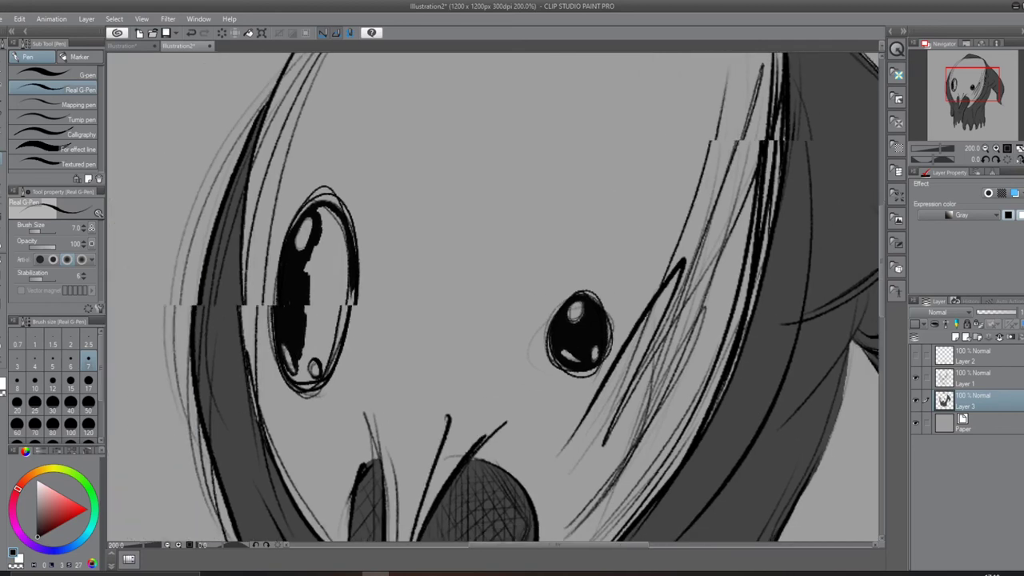
mouse_move(316, 206)
left_mouse_down()
mouse_move(324, 276)
mouse_move(352, 301)
mouse_move(340, 344)
left_mouse_up()
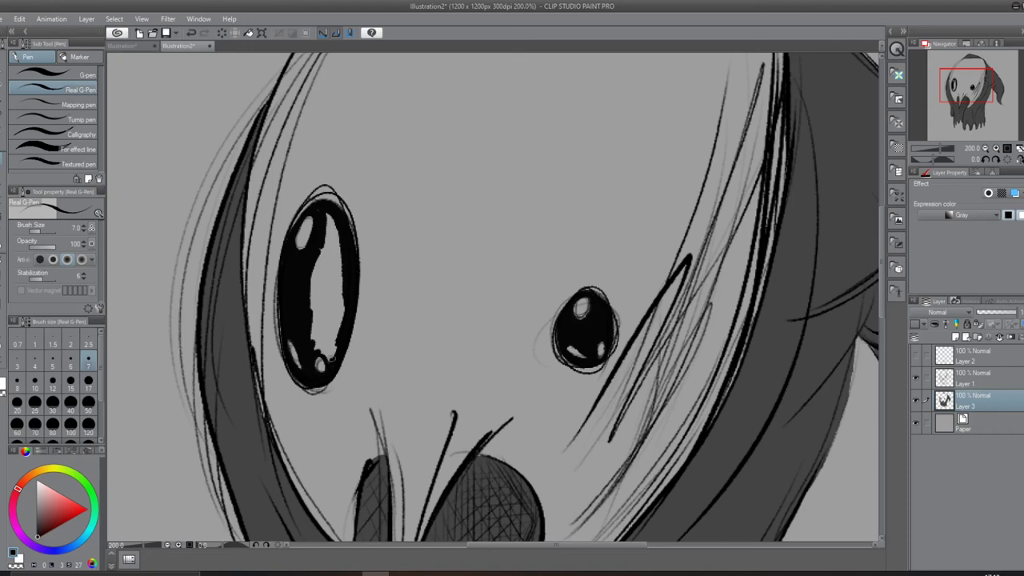
mouse_move(324, 362)
left_mouse_down()
mouse_move(328, 220)
mouse_move(319, 266)
left_mouse_up()
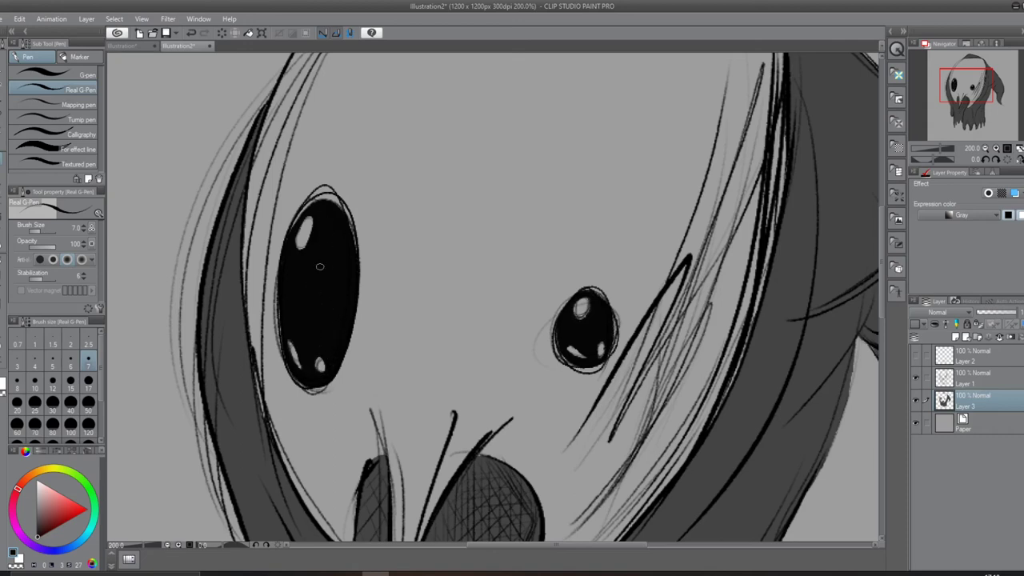
key("ctrl+minus")
left_click(32, 475)
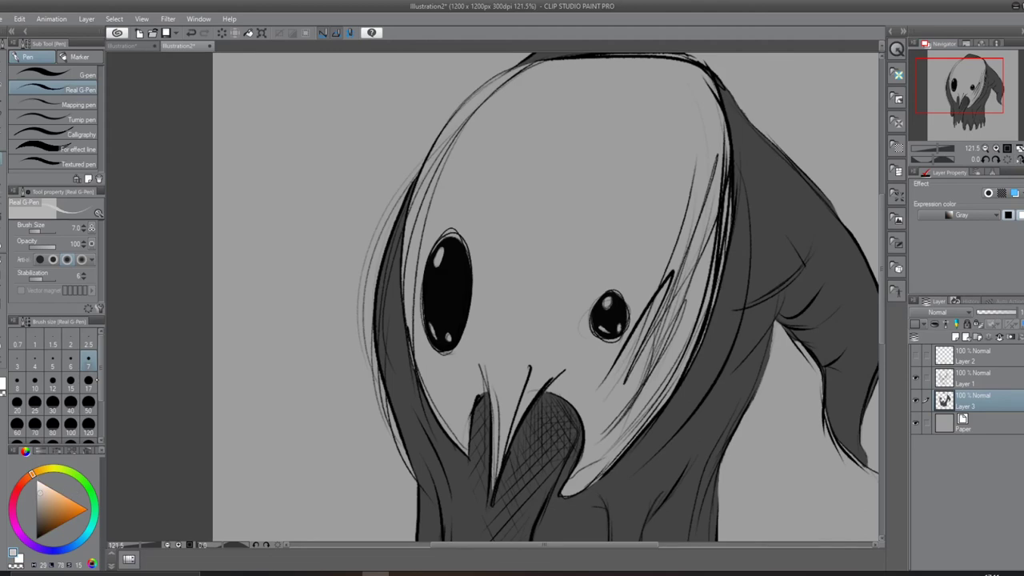
- Add Layer 4 beneath the line art and start painting pale grey on the head
key("ctrl+shift+n")
left_click_drag(544, 104, 500, 156)
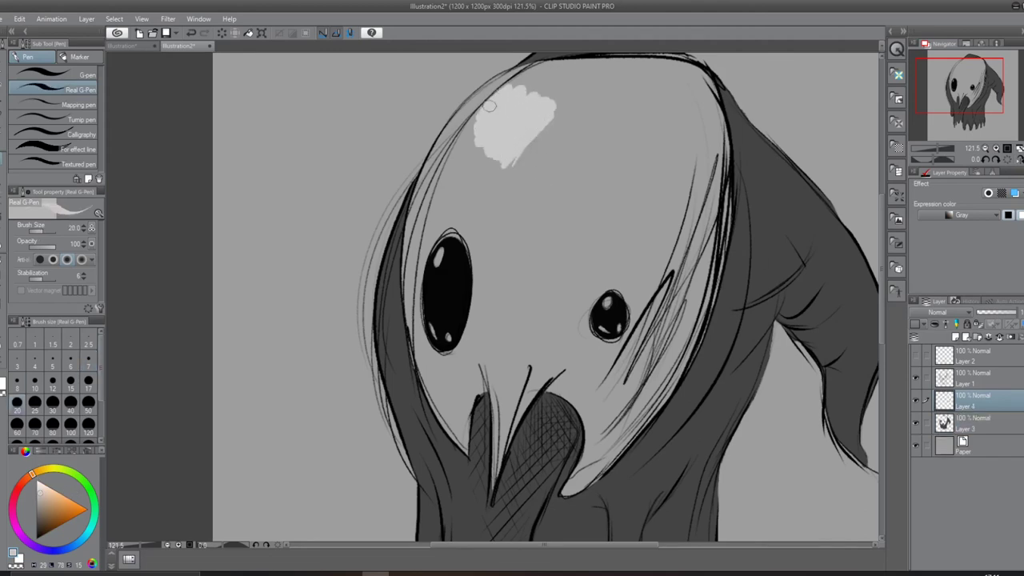
mouse_move(525, 76)
left_mouse_down()
mouse_move(474, 101)
mouse_move(410, 264)
mouse_move(424, 376)
mouse_move(460, 448)
mouse_move(480, 384)
mouse_move(496, 480)
left_mouse_up()
key("ctrl+[")
mouse_move(560, 384)
left_mouse_down()
mouse_move(592, 452)
mouse_move(716, 88)
mouse_move(585, 234)
mouse_move(400, 214)
mouse_move(464, 272)
left_mouse_up()
- With a larger brush, fill the whole skull face pale grey, covering the grey patches
left_click_drag(592, 216, 456, 288)
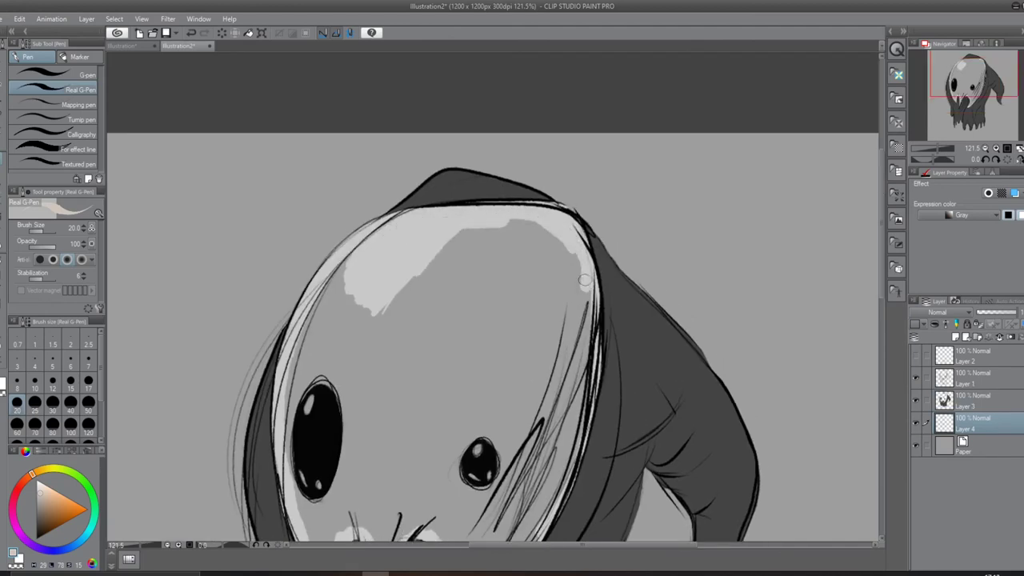
left_click_drag(592, 240, 488, 324)
mouse_move(384, 288)
left_mouse_down()
mouse_move(430, 293)
mouse_move(480, 232)
left_mouse_up()
key("bracketright")
key("bracketright")
key("bracketright")
mouse_move(552, 240)
left_mouse_down()
mouse_move(432, 336)
mouse_move(420, 256)
left_mouse_up()
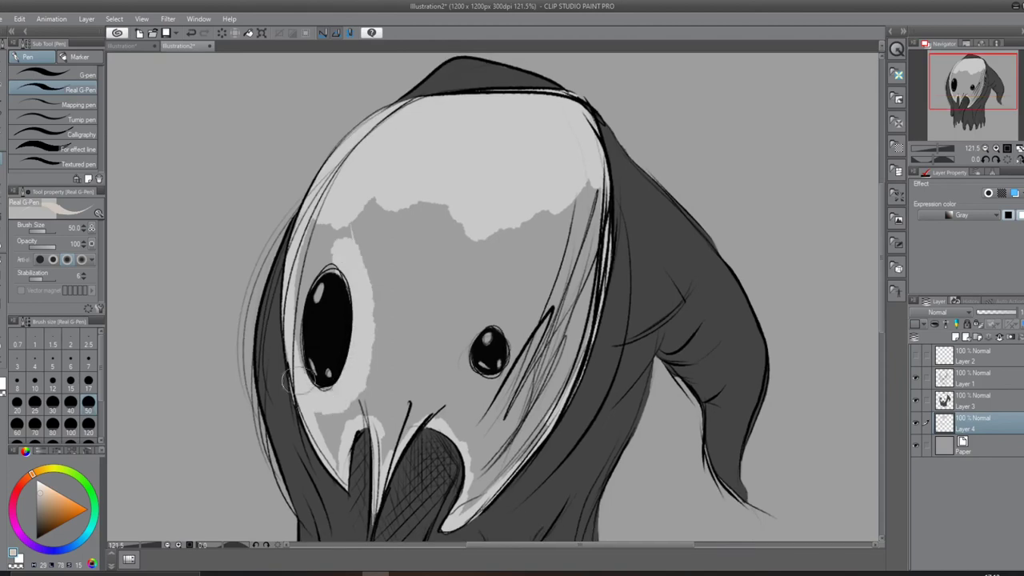
left_click_drag(304, 400, 336, 240)
mouse_move(320, 240)
left_mouse_down()
mouse_move(381, 197)
mouse_move(592, 240)
mouse_move(488, 480)
mouse_move(392, 416)
mouse_move(339, 433)
mouse_move(480, 392)
mouse_move(512, 320)
left_mouse_up()
left_click_drag(496, 256, 435, 343)
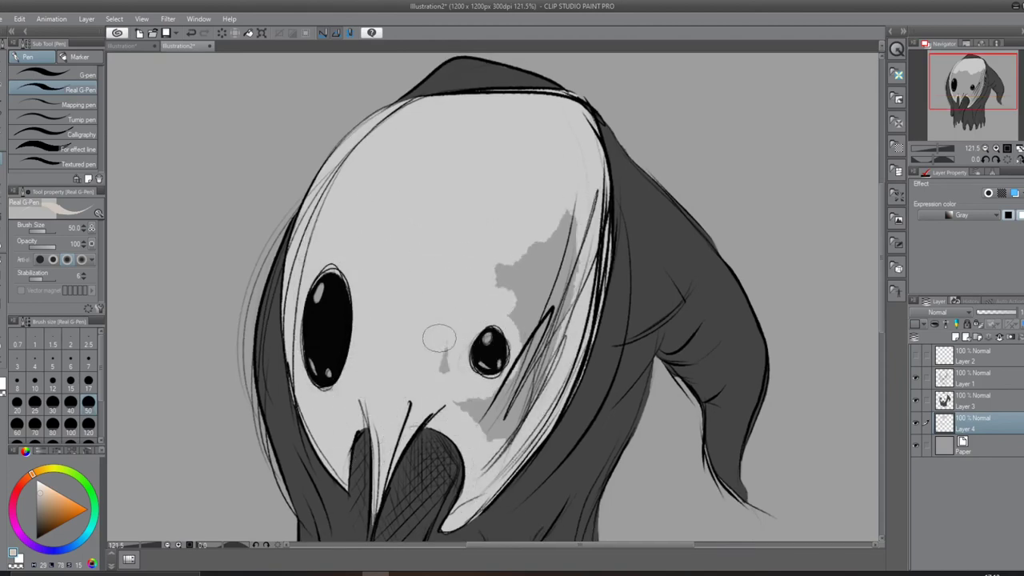
left_click_drag(464, 408, 580, 276)
left_click_drag(480, 432, 569, 240)
key("bracketleft")
key("bracketleft")
key("bracketleft")
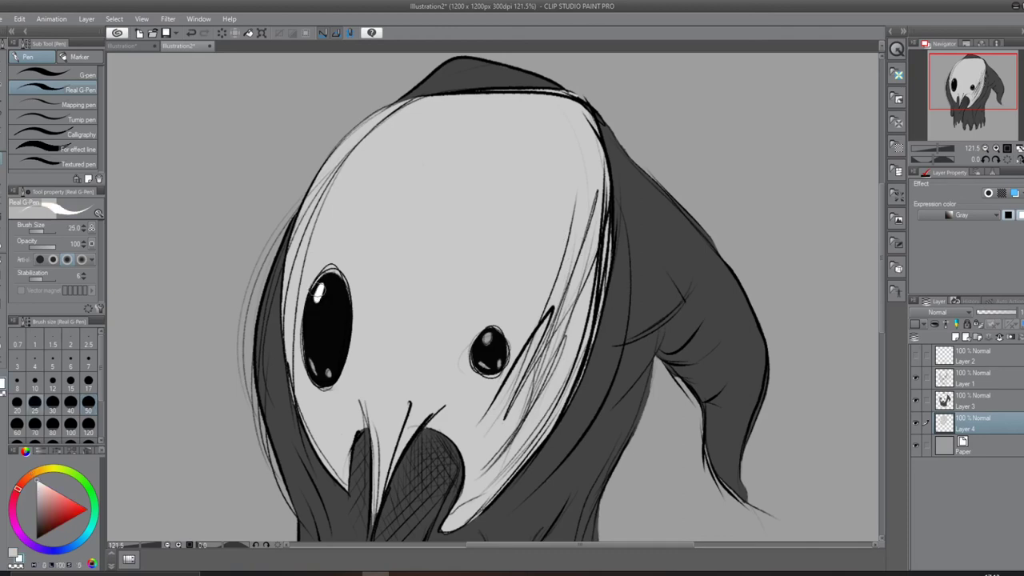
- Pick dark grey, add Layer 5, and shade the robe's left side and under the beak
scroll(636, 273, "up", 1)
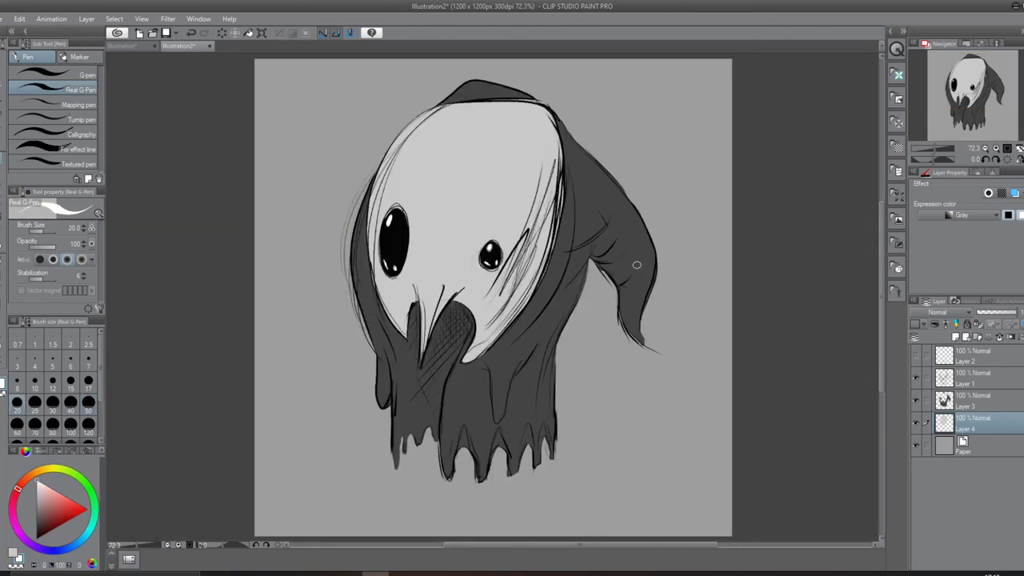
left_click(454, 362, "alt")
key("ctrl+shift+n")
left_click_drag(408, 312, 385, 392)
left_click_drag(414, 360, 401, 444)
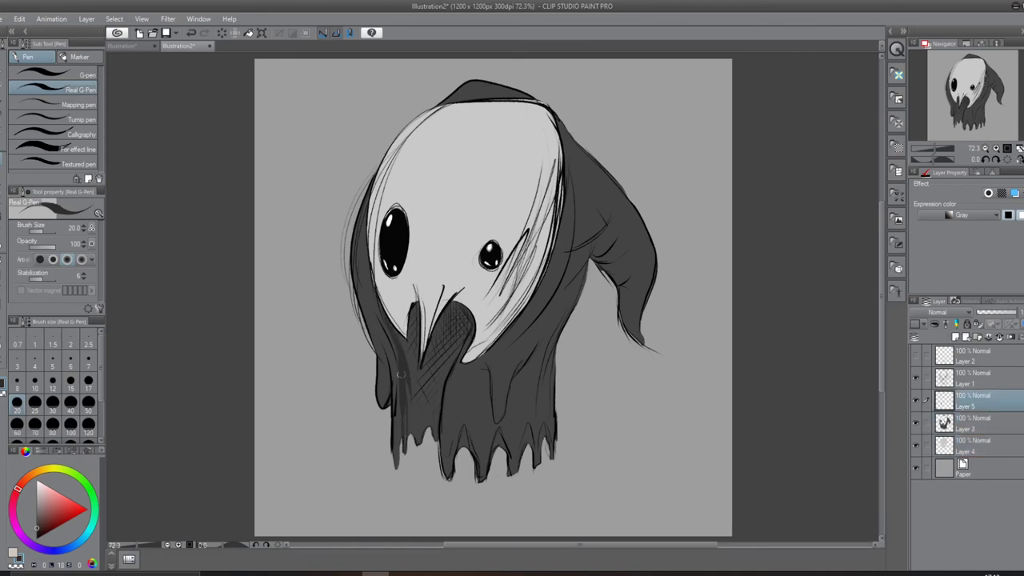
key("ctrl+z")
key("ctrl+z")
left_click_drag(405, 376, 379, 303)
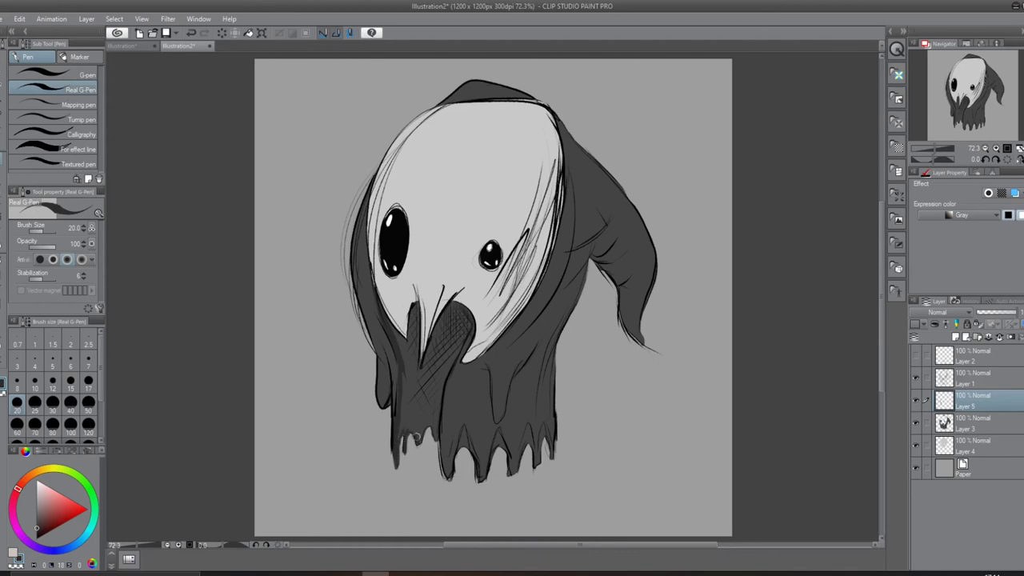
left_click_drag(417, 437, 437, 423)
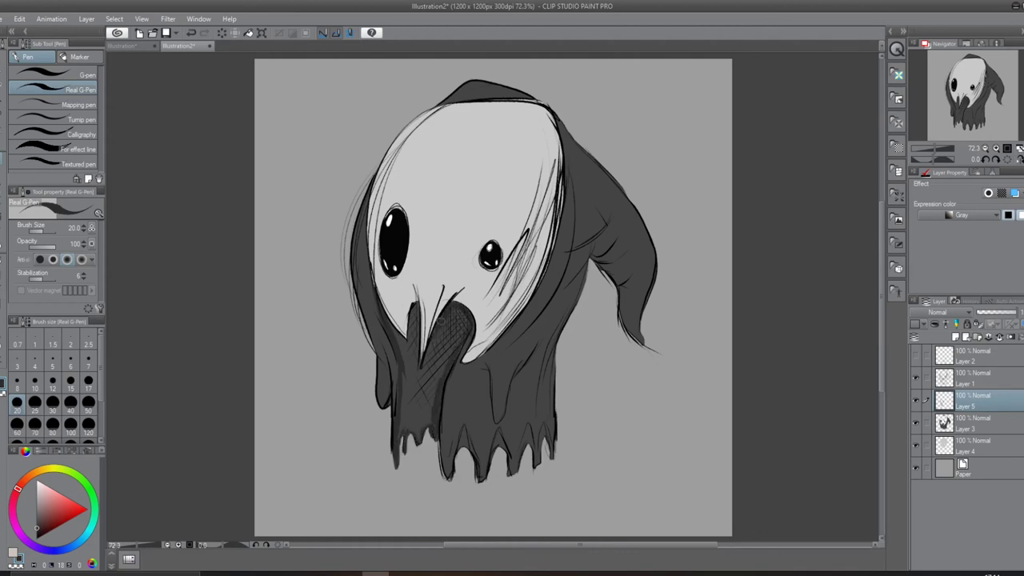
left_click_drag(472, 323, 418, 404)
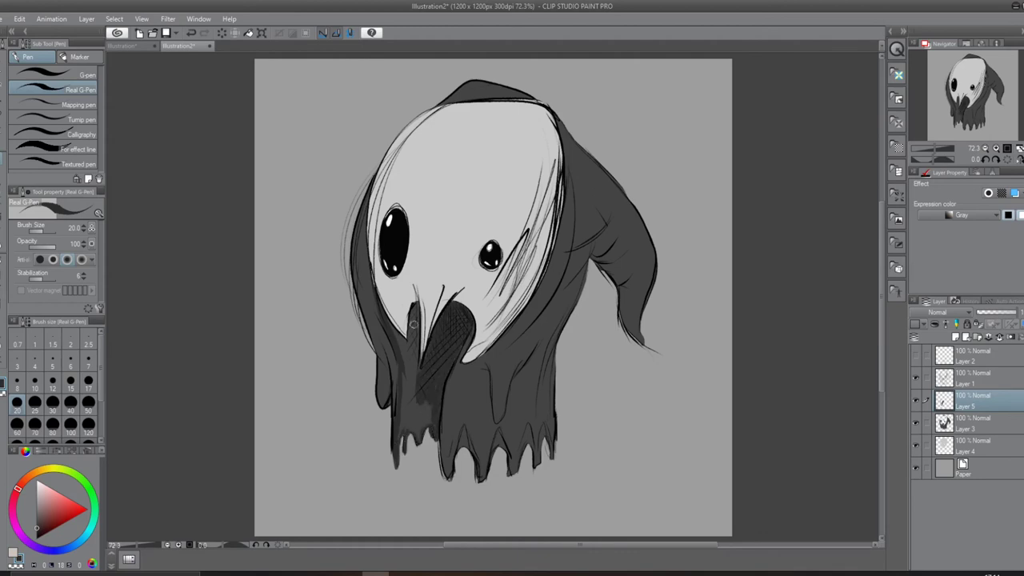
mouse_move(416, 304)
left_mouse_down()
mouse_move(398, 336)
mouse_move(413, 386)
left_mouse_up()
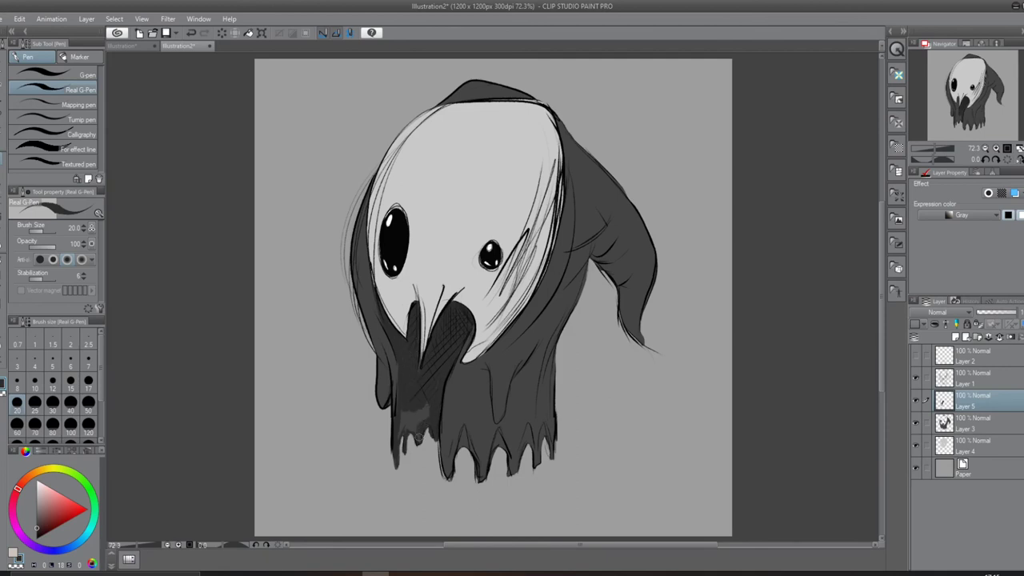
left_click_drag(415, 428, 438, 427)
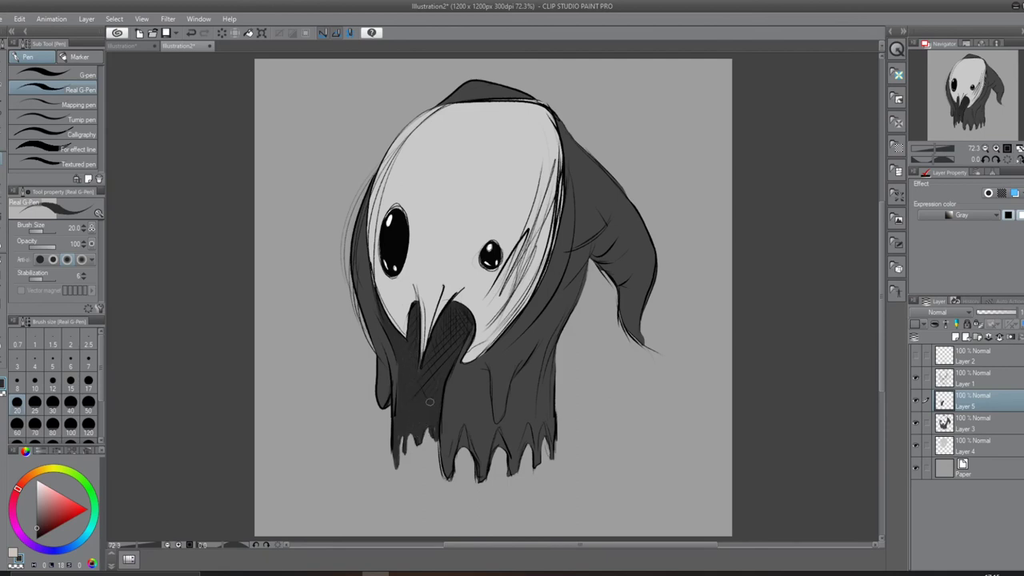
- With a smaller brush, draw a thin hood line, robe fold strokes and lower-robe shading
key("bracketleft")
left_click_drag(624, 230, 639, 257)
left_click_drag(588, 188, 613, 230)
key("ctrl+z")
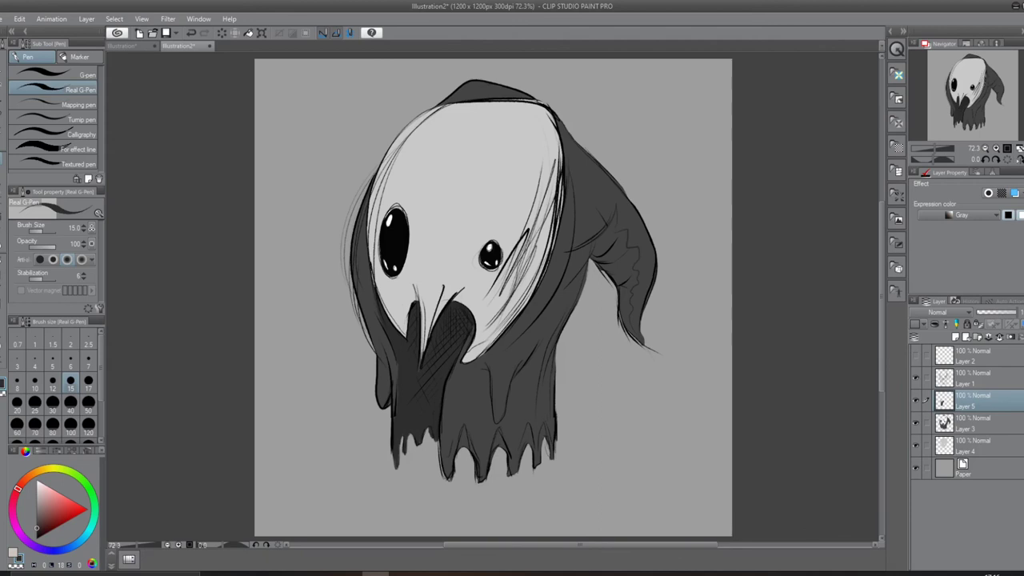
key("super+a")
key("Escape")
left_click_drag(529, 362, 552, 316)
left_click_drag(541, 350, 573, 293)
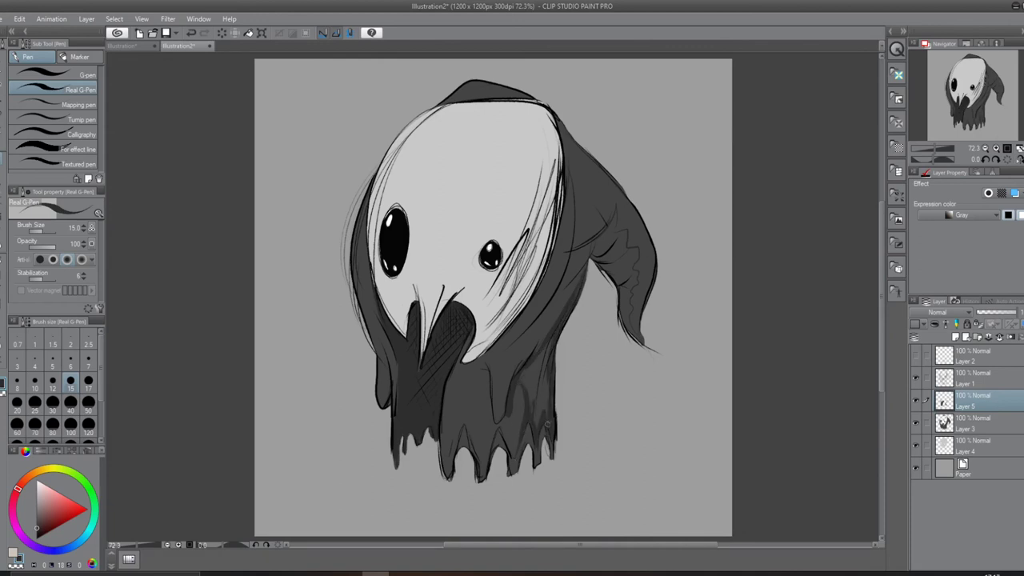
mouse_move(548, 424)
left_mouse_down()
mouse_move(524, 364)
mouse_move(532, 407)
left_mouse_up()
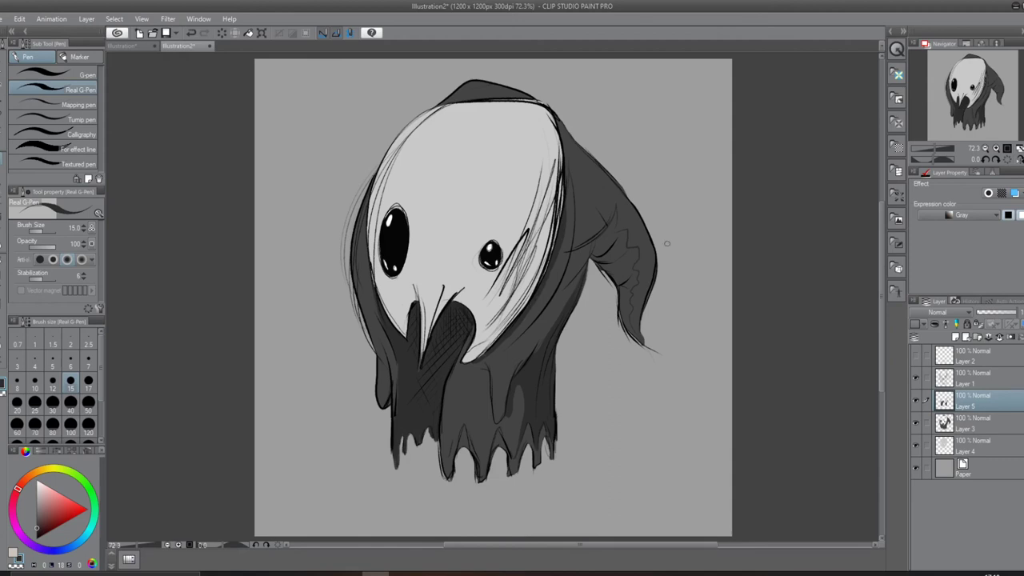
- Darken the arm's jagged fold line and the hood tip's zigzag fold on Layer 5, then fit the canvas
scroll(638, 263, "up", 4)
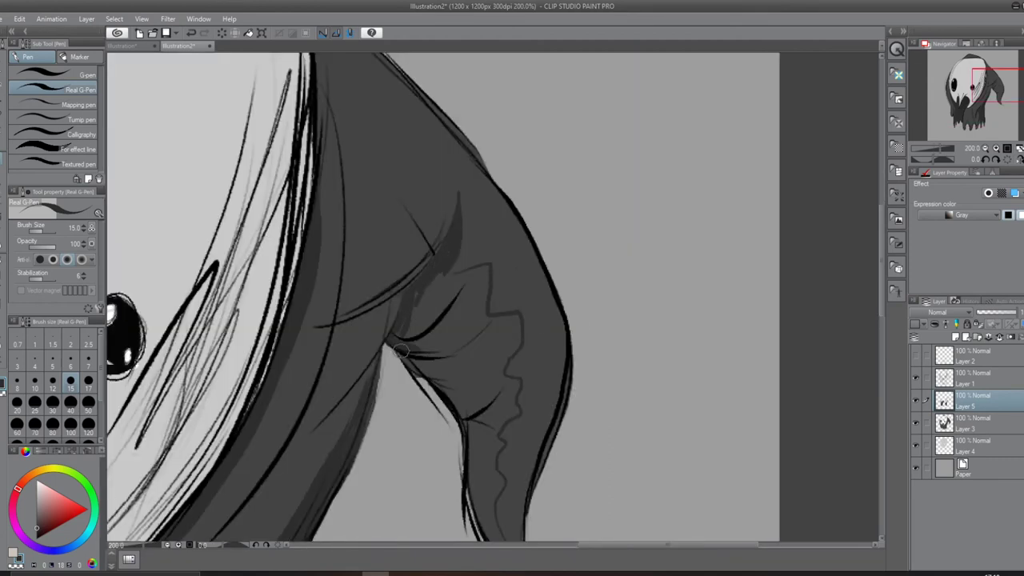
key("e")
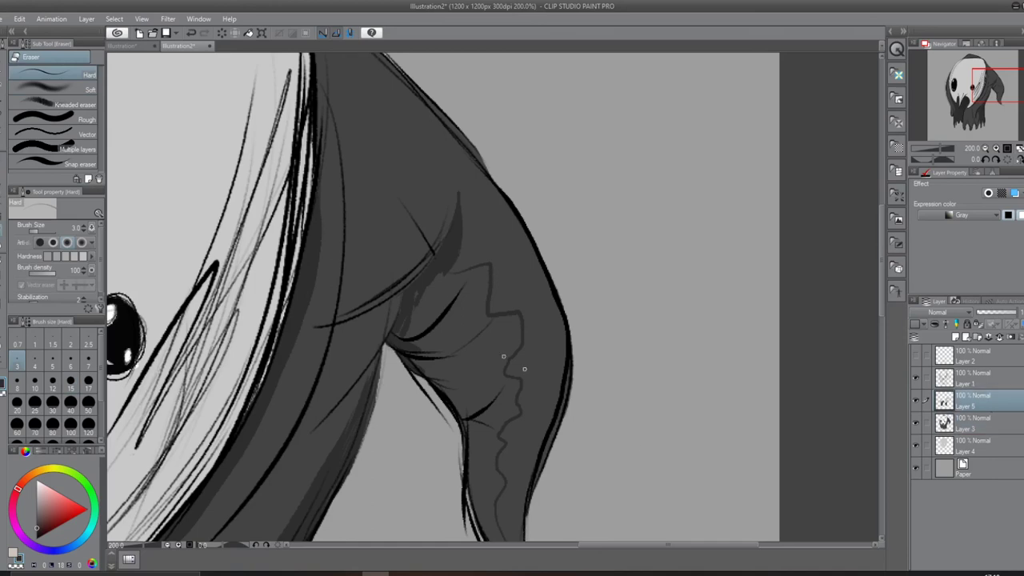
key("p")
left_click_drag(509, 380, 487, 503)
mouse_move(480, 423)
left_mouse_down()
mouse_move(474, 500)
mouse_move(489, 488)
mouse_move(524, 332)
mouse_move(468, 464)
mouse_move(446, 392)
mouse_move(490, 468)
left_mouse_up()
key("ctrl+z")
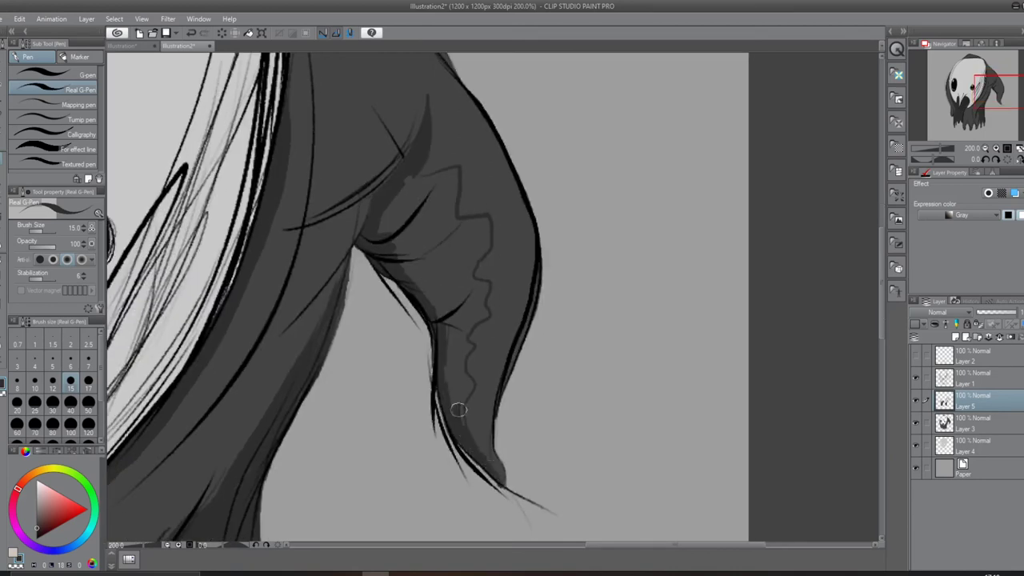
mouse_move(473, 387)
left_mouse_down()
mouse_move(448, 412)
mouse_move(476, 340)
mouse_move(448, 400)
mouse_move(472, 280)
left_mouse_up()
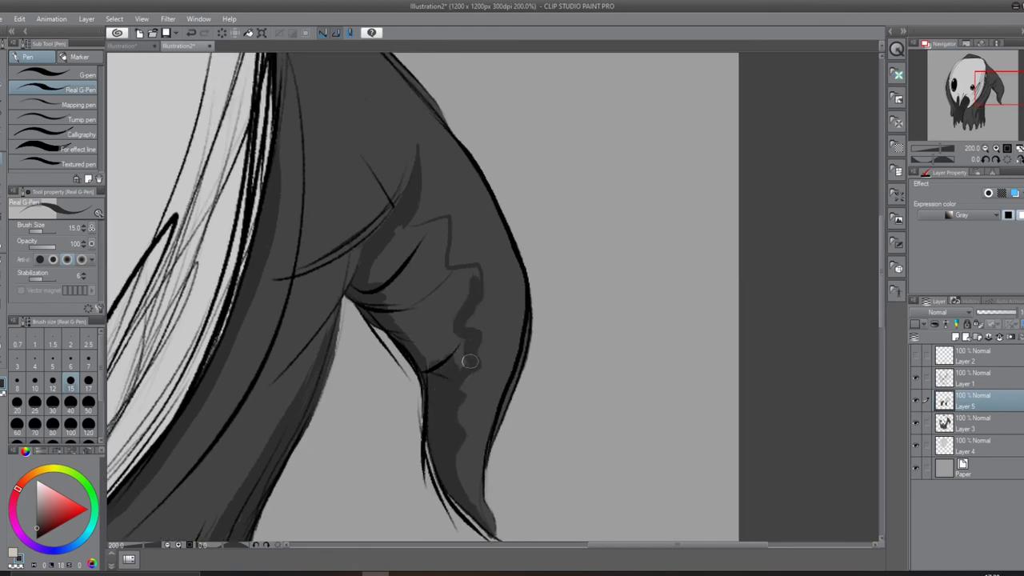
left_click_drag(472, 329, 420, 360)
mouse_move(466, 270)
left_mouse_down()
mouse_move(444, 217)
mouse_move(392, 298)
mouse_move(428, 328)
left_mouse_up()
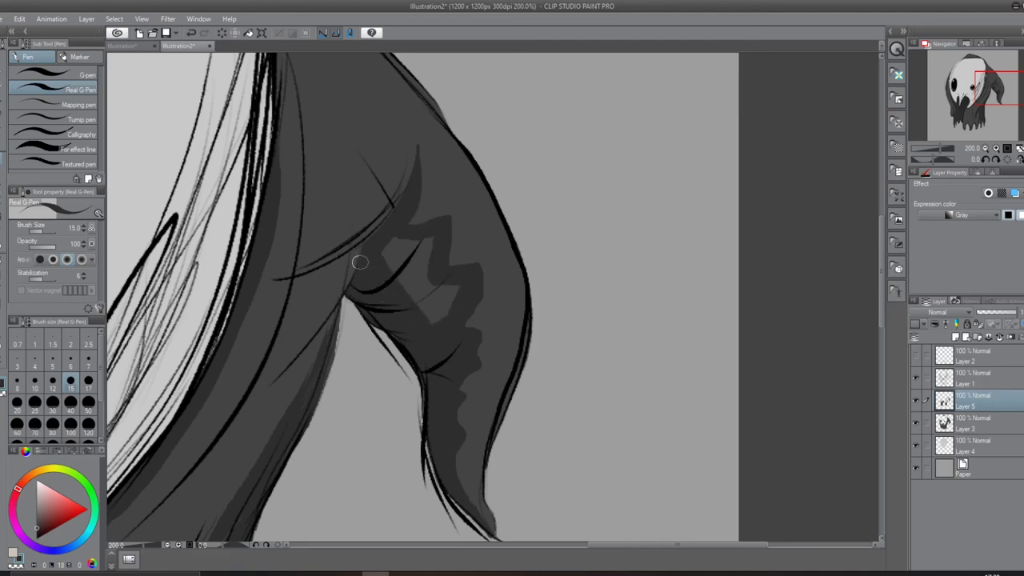
mouse_move(384, 266)
left_mouse_down()
mouse_move(419, 245)
mouse_move(429, 309)
left_mouse_up()
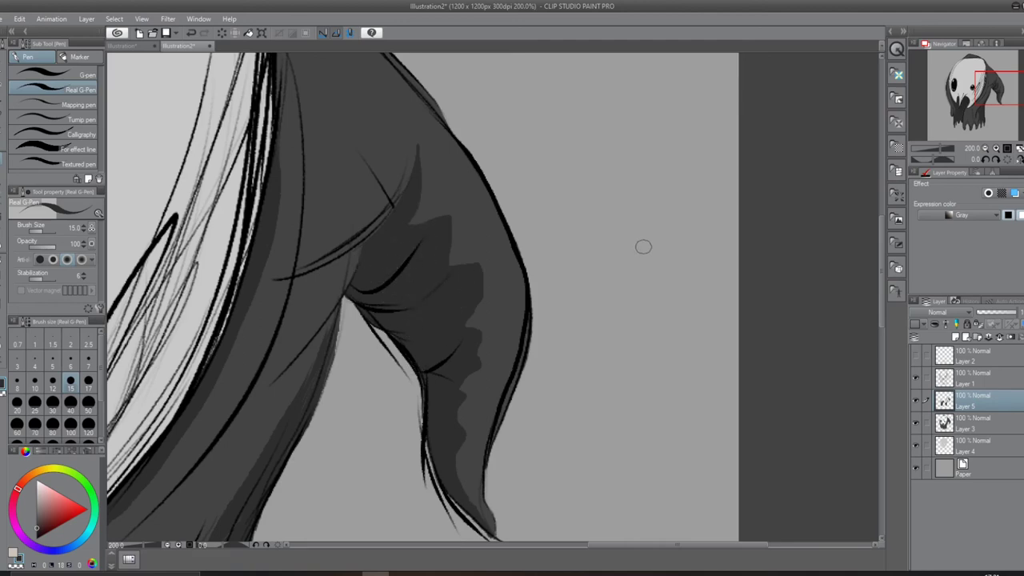
key("ctrl+0")
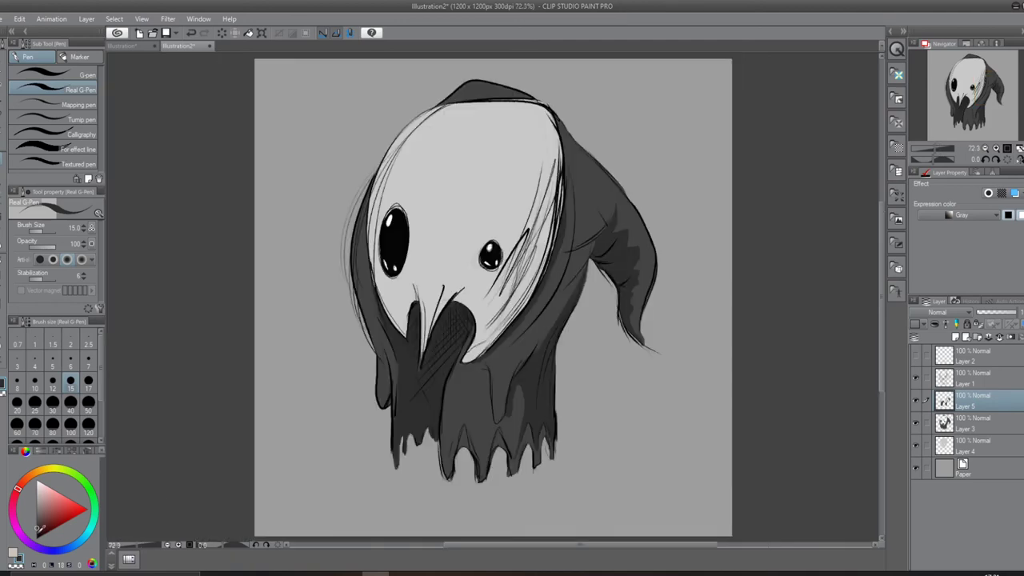
- Shade the cloak hem's folds dark, ending with the rightmost fold
scroll(481, 424, "up", 5)
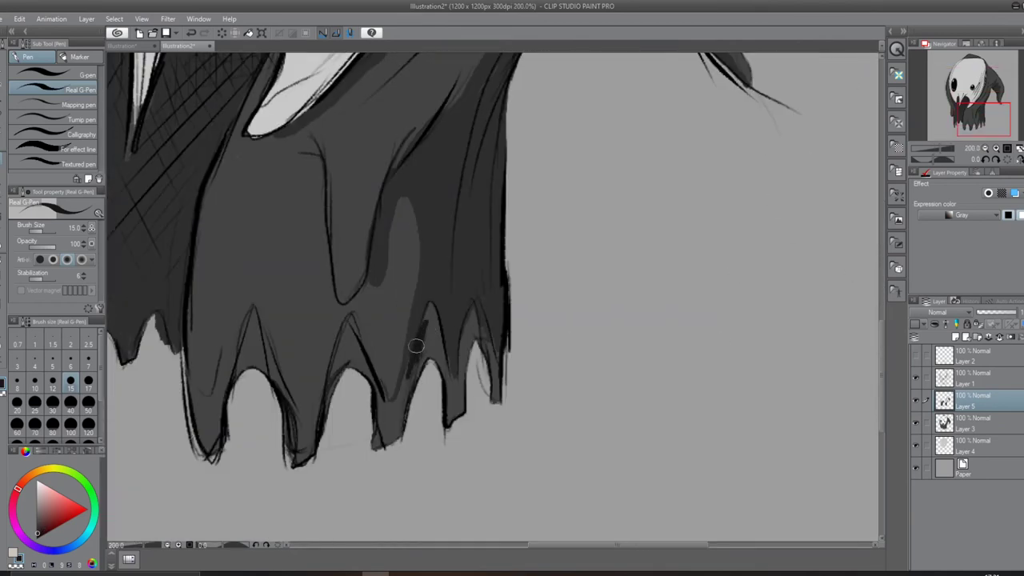
left_click_drag(416, 346, 405, 399)
mouse_move(429, 305)
left_mouse_down()
mouse_move(428, 352)
mouse_move(442, 374)
mouse_move(425, 327)
mouse_move(434, 347)
mouse_move(468, 318)
mouse_move(459, 392)
left_mouse_up()
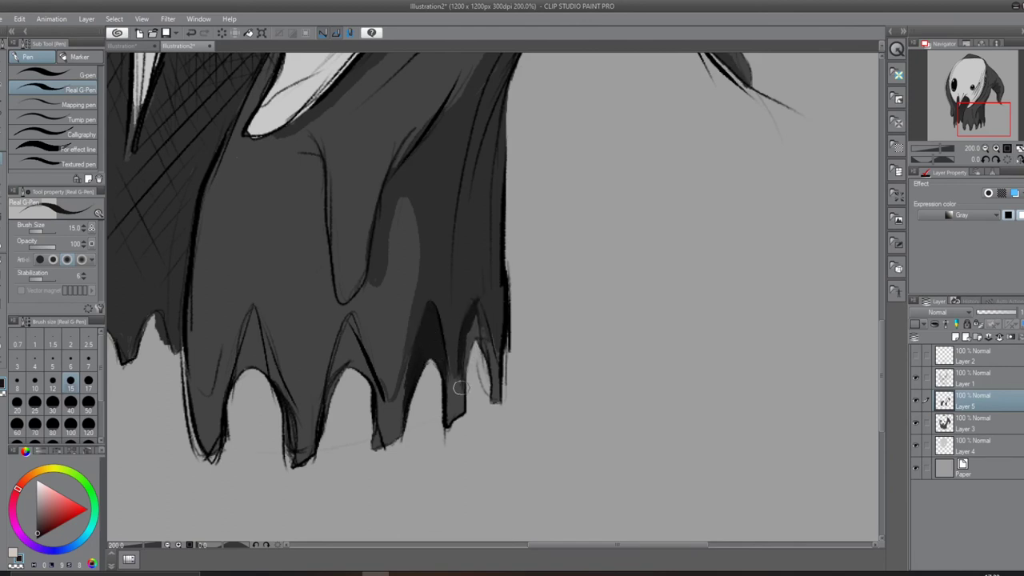
left_click_drag(478, 336, 463, 381)
mouse_move(486, 310)
left_mouse_down()
mouse_move(472, 356)
mouse_move(496, 380)
mouse_move(477, 318)
mouse_move(486, 352)
left_mouse_up()
- Fit the canvas, sample a lighter grey from the cloak, and select Layer 3
key("ctrl+0")
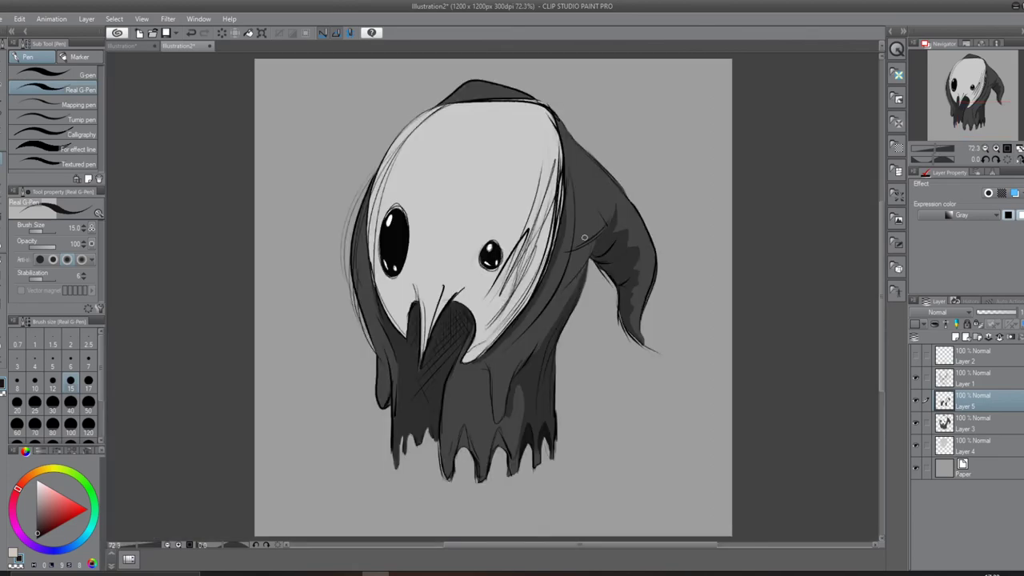
left_click(482, 398, "alt")
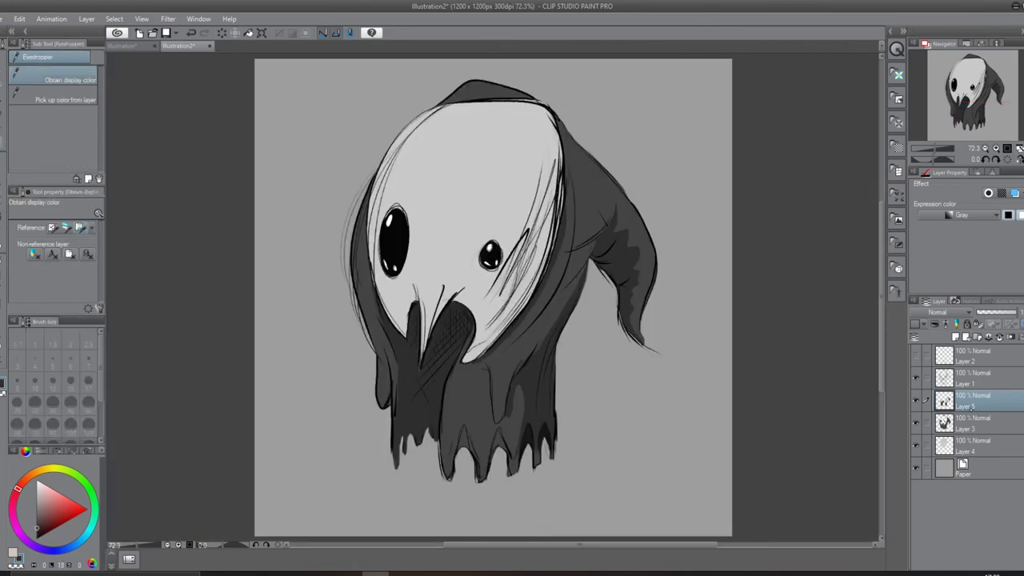
left_click(536, 430, "ctrl+shift")
- On Layer 3, darken the cloak's hem tips and both sides of the central fold with the G-Pen
scroll(544, 460, "up", 5)
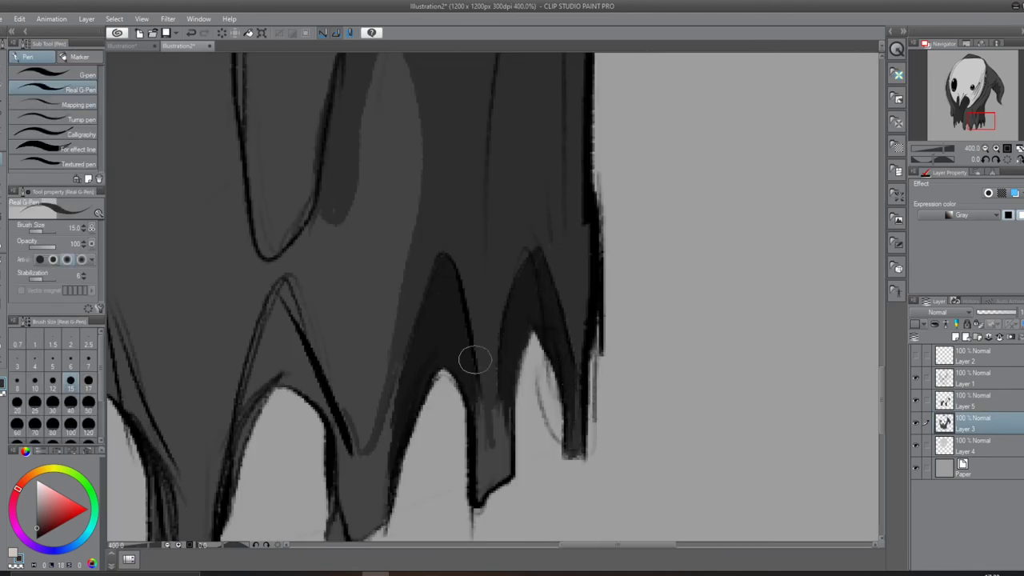
mouse_move(474, 361)
left_mouse_down()
mouse_move(487, 468)
mouse_move(486, 434)
left_mouse_up()
mouse_move(436, 392)
left_mouse_down()
mouse_move(439, 457)
mouse_move(468, 509)
left_mouse_up()
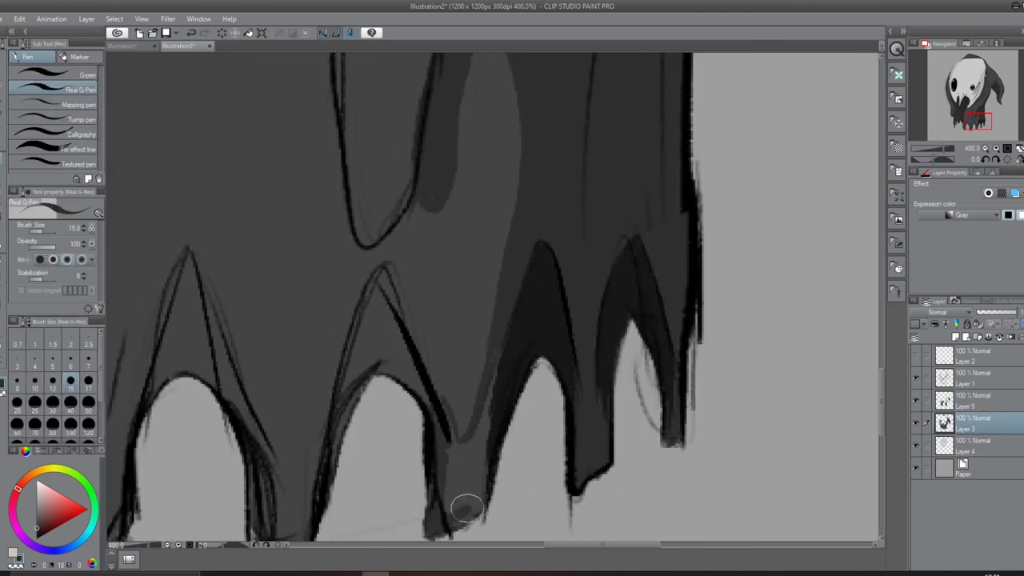
mouse_move(478, 356)
left_mouse_down()
mouse_move(453, 448)
mouse_move(459, 482)
left_mouse_up()
mouse_move(360, 386)
left_mouse_down()
mouse_move(384, 455)
mouse_move(406, 416)
left_mouse_up()
left_click_drag(376, 472, 407, 370)
mouse_move(352, 497)
left_mouse_down()
mouse_move(418, 228)
mouse_move(496, 392)
left_mouse_up()
mouse_move(416, 240)
left_mouse_down()
mouse_move(448, 298)
mouse_move(379, 355)
left_mouse_up()
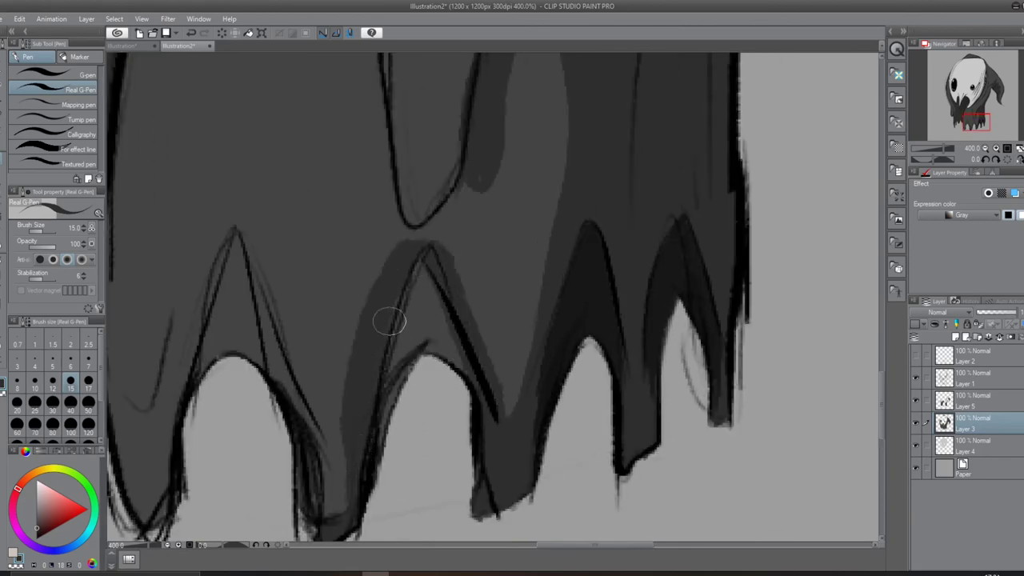
- Undo the last stroke via Edit > Undo, then shade a hem tip and the upper fold's left side
scroll(344, 384, "left", 3)
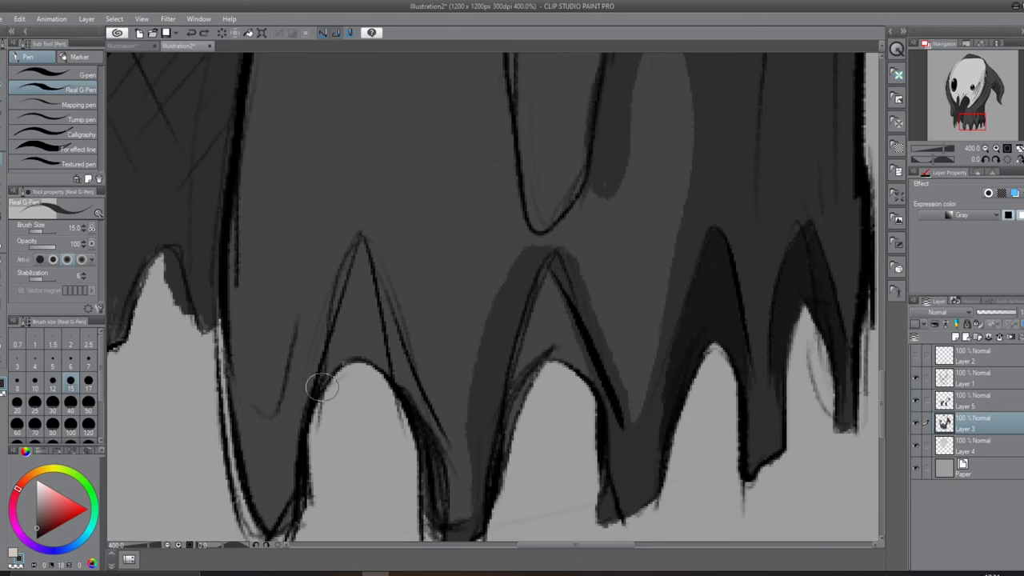
left_click(19, 18)
left_click(36, 29)
mouse_move(240, 400)
left_mouse_down()
mouse_move(260, 421)
mouse_move(522, 286)
mouse_move(258, 441)
mouse_move(263, 503)
mouse_move(253, 419)
left_mouse_up()
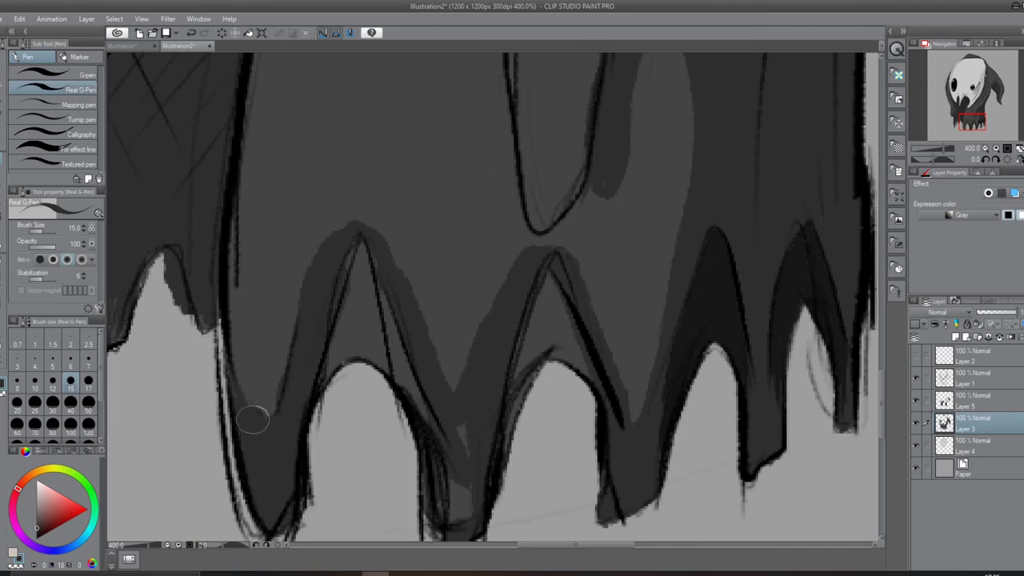
left_click_drag(389, 355, 197, 546)
mouse_move(350, 414)
left_mouse_down()
mouse_move(425, 158)
mouse_move(376, 338)
mouse_move(339, 406)
mouse_move(354, 411)
mouse_move(372, 394)
left_mouse_up()
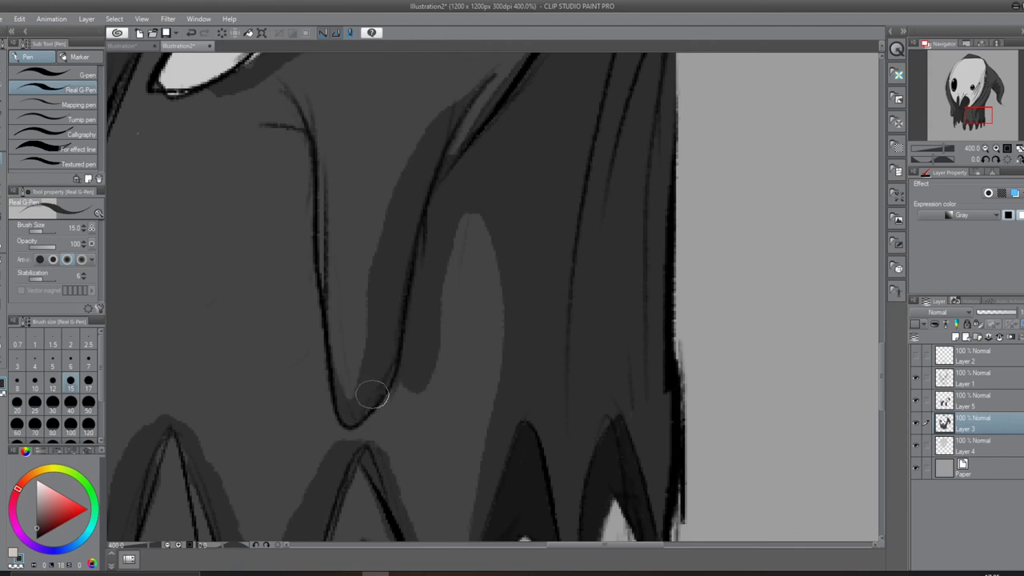
- Add shading streaks along the central fold, then fit the drawing in the window
left_click_drag(432, 152, 361, 288)
left_click_drag(408, 231, 416, 319)
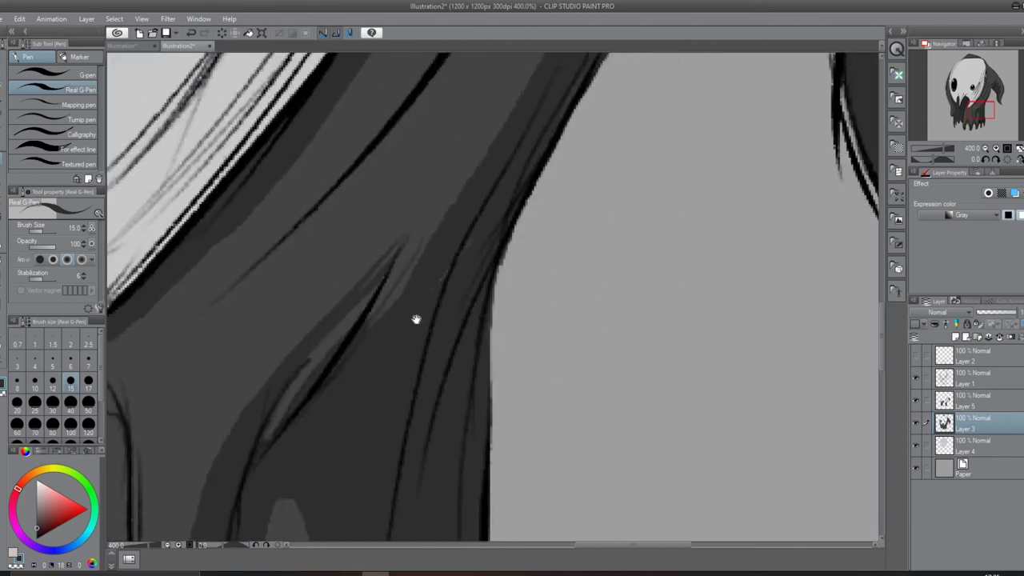
mouse_move(384, 280)
left_mouse_down()
mouse_move(436, 160)
mouse_move(376, 313)
mouse_move(440, 224)
left_mouse_up()
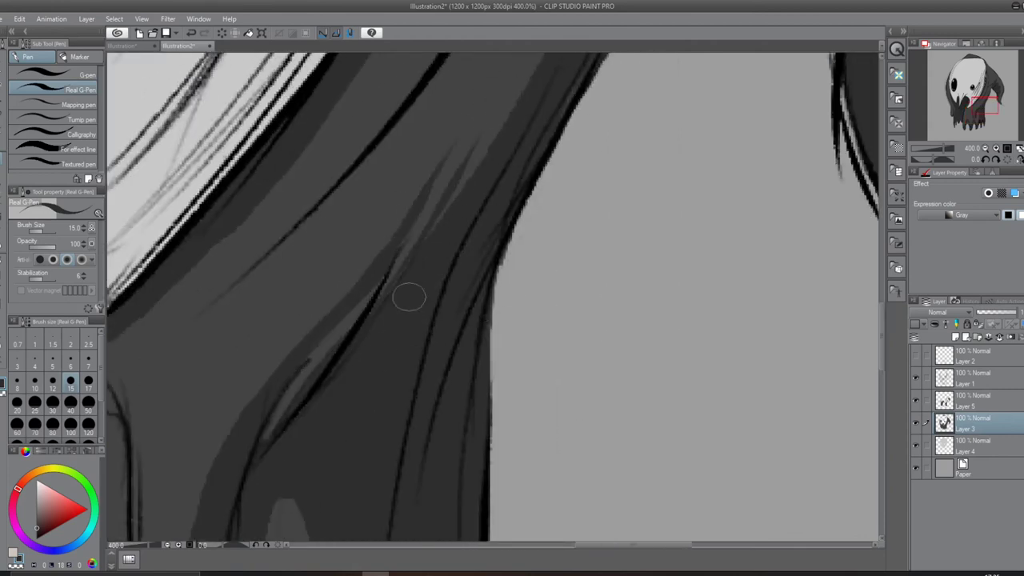
key("ctrl+0")
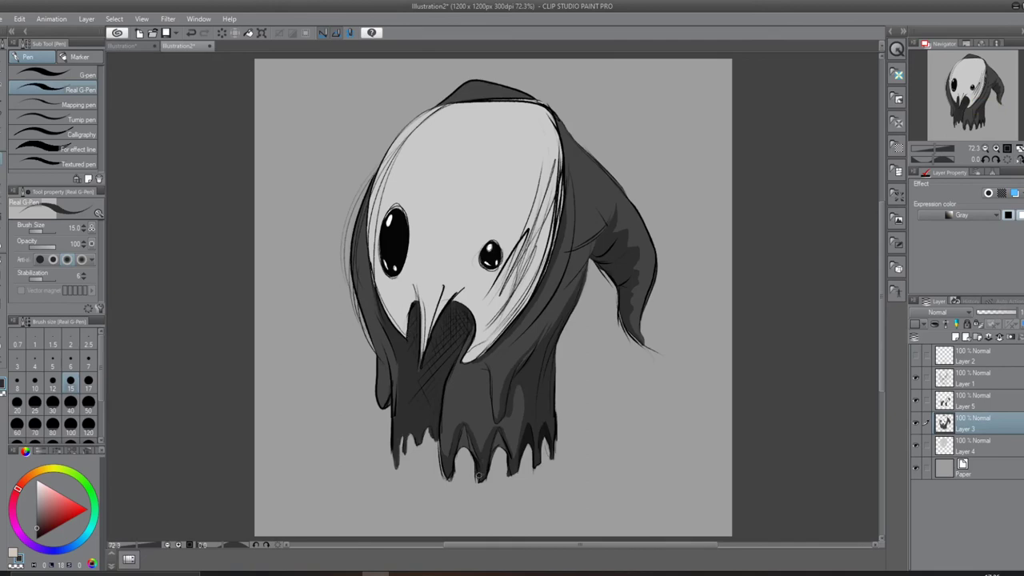
- On Layer 5, darken the hem fold from peak to arch and its left inner side
scroll(638, 377, "up", 3)
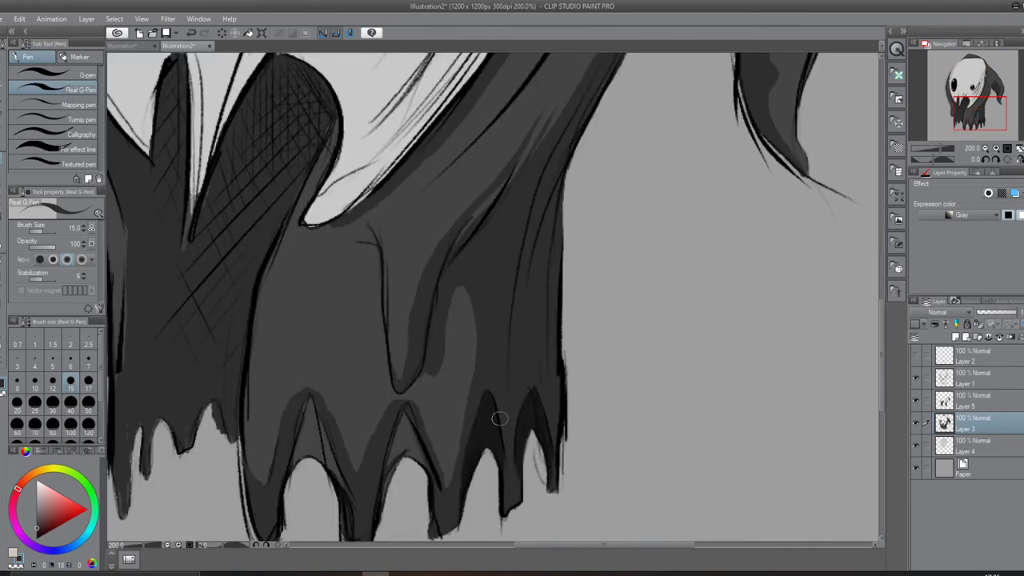
left_click(995, 400)
left_click_drag(402, 413, 385, 479)
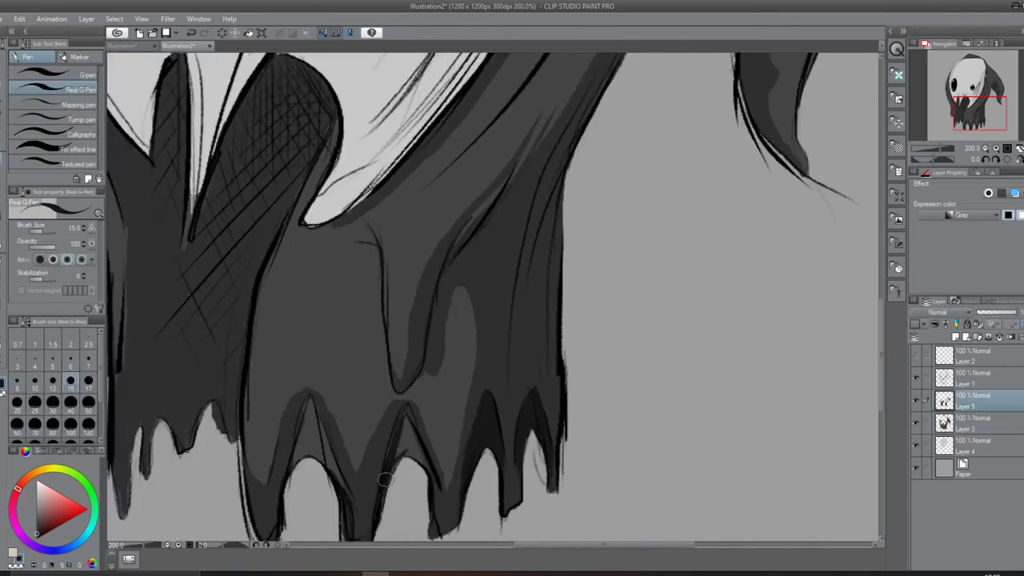
mouse_move(411, 428)
left_mouse_down()
mouse_move(439, 495)
mouse_move(390, 477)
mouse_move(392, 456)
left_mouse_up()
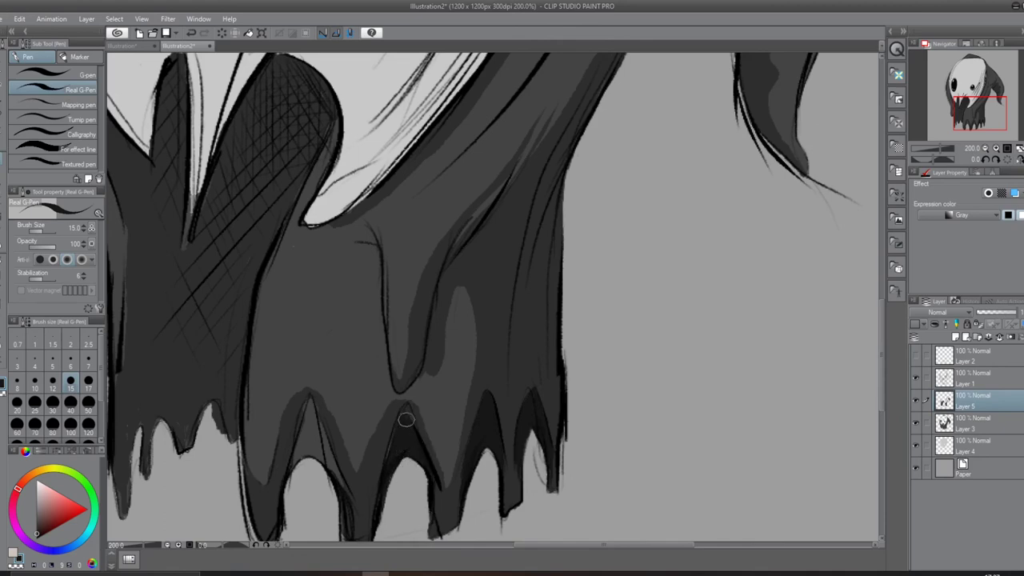
mouse_move(299, 460)
left_mouse_down()
mouse_move(359, 428)
mouse_move(373, 362)
mouse_move(352, 432)
mouse_move(396, 424)
left_mouse_up()
mouse_move(374, 382)
left_mouse_down()
mouse_move(404, 448)
mouse_move(400, 437)
mouse_move(352, 430)
mouse_move(384, 412)
left_mouse_up()
left_click_drag(375, 365, 380, 389)
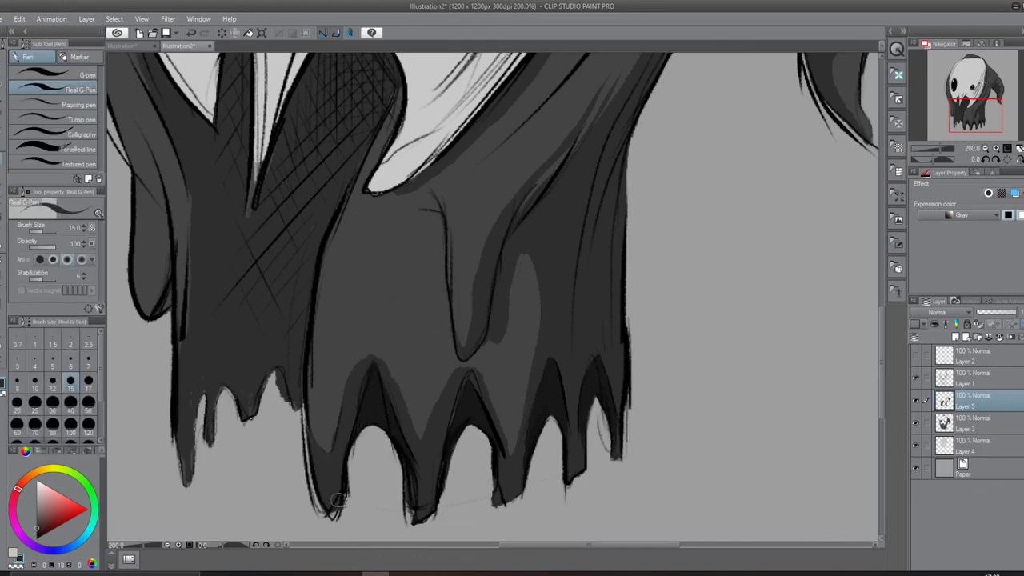
- Shade the cloak's left drape and fill the central fold with dark tone
scroll(212, 393, "up", 3)
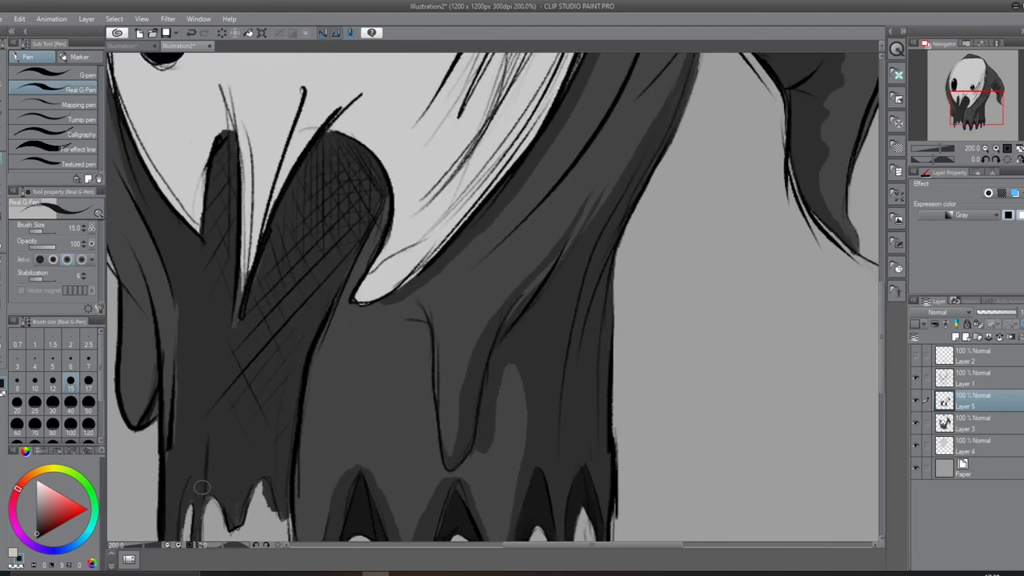
mouse_move(216, 441)
left_mouse_down()
mouse_move(216, 180)
mouse_move(227, 132)
left_mouse_up()
mouse_move(234, 200)
left_mouse_down()
mouse_move(223, 161)
mouse_move(222, 315)
mouse_move(250, 314)
mouse_move(296, 200)
mouse_move(352, 192)
mouse_move(368, 238)
mouse_move(281, 416)
left_mouse_up()
scroll(298, 208, "up", 1)
left_click_drag(356, 210, 337, 185)
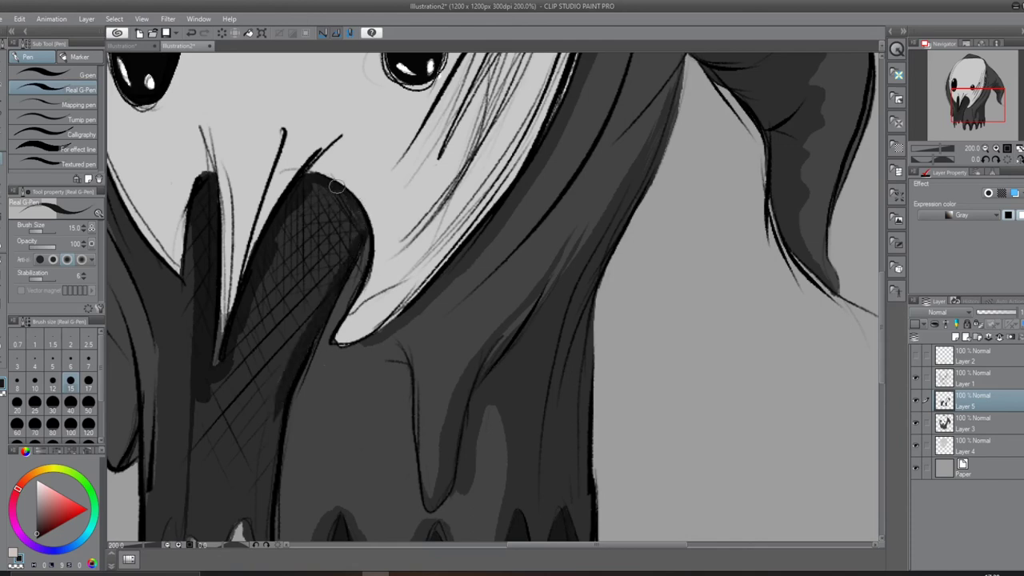
mouse_move(359, 252)
left_mouse_down()
mouse_move(274, 229)
mouse_move(317, 293)
mouse_move(261, 338)
mouse_move(203, 439)
mouse_move(162, 279)
left_mouse_up()
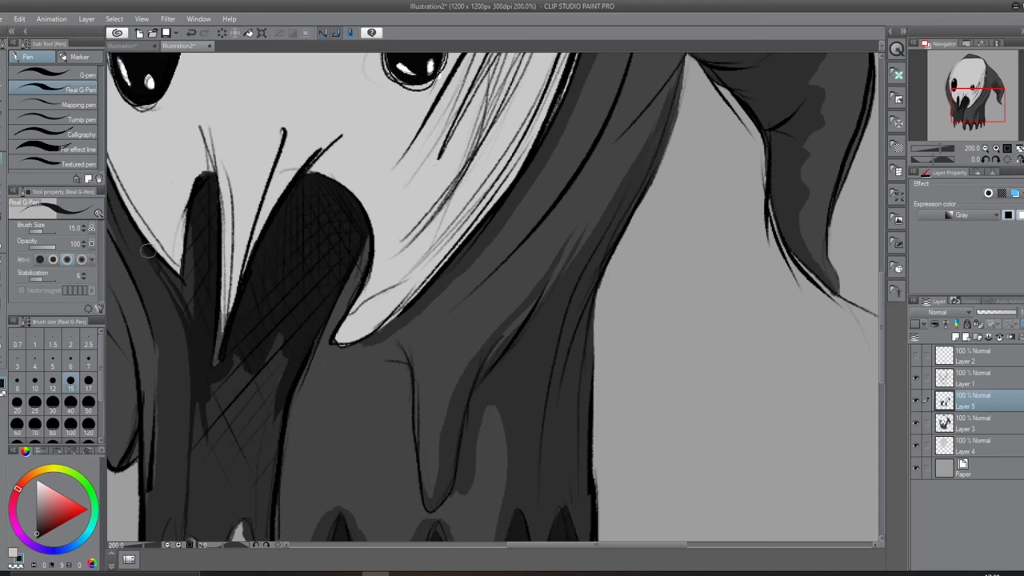
- Darken the left-side drips, their edges and the notch between them, then fit the view
left_click_drag(303, 405, 347, 280)
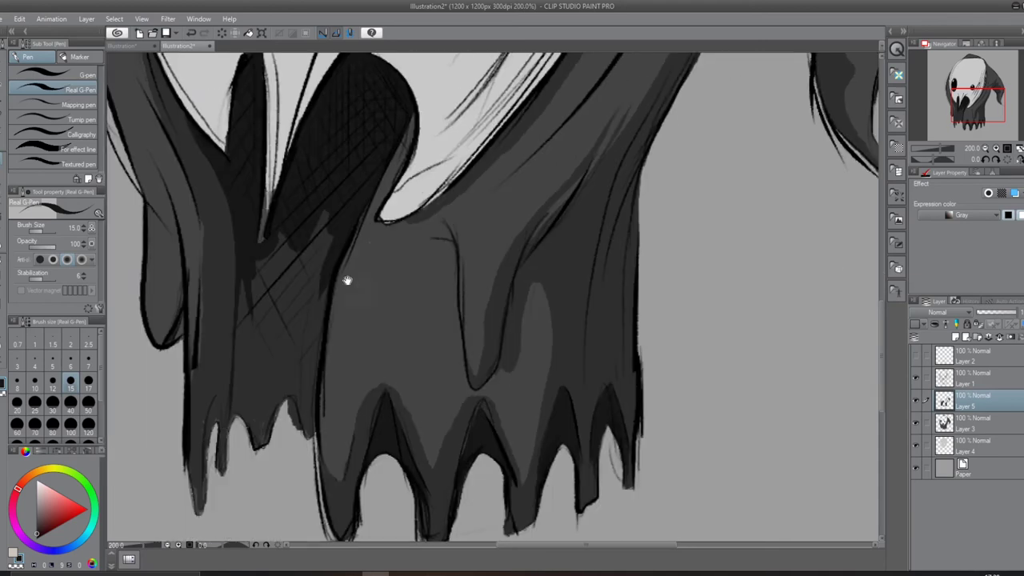
mouse_move(227, 406)
left_mouse_down()
mouse_move(224, 464)
mouse_move(234, 405)
mouse_move(232, 421)
left_mouse_up()
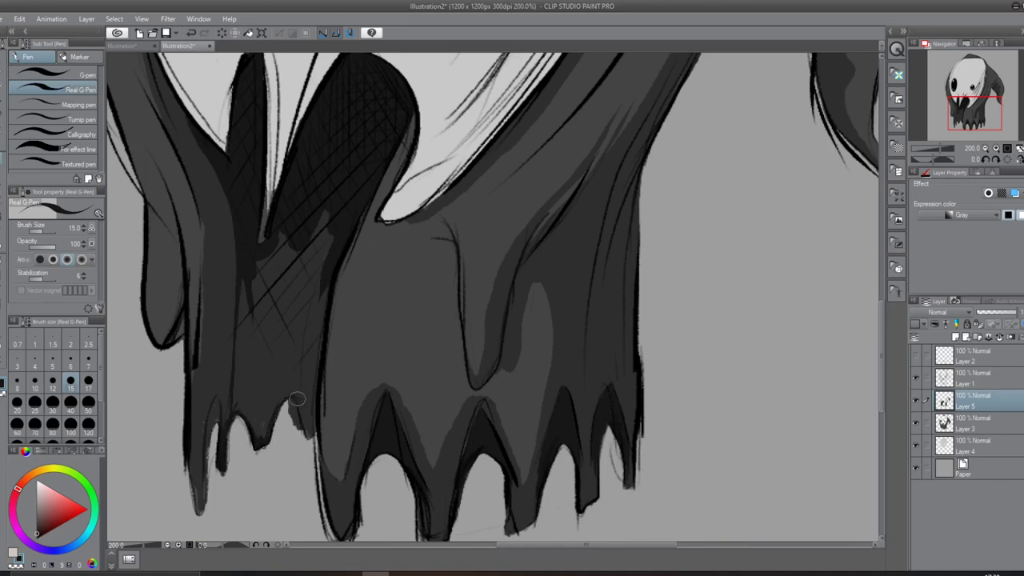
left_click_drag(307, 419, 312, 431)
left_click_drag(285, 398, 274, 410)
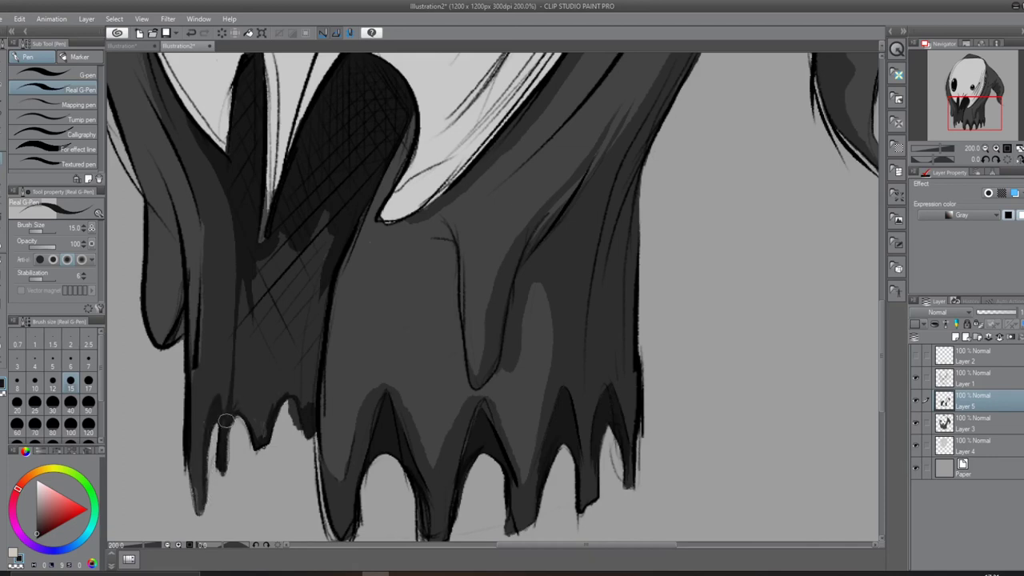
mouse_move(280, 365)
left_mouse_down()
mouse_move(243, 305)
mouse_move(236, 412)
mouse_move(257, 428)
mouse_move(313, 336)
mouse_move(256, 265)
mouse_move(290, 377)
mouse_move(288, 315)
left_mouse_up()
key("ctrl+0")
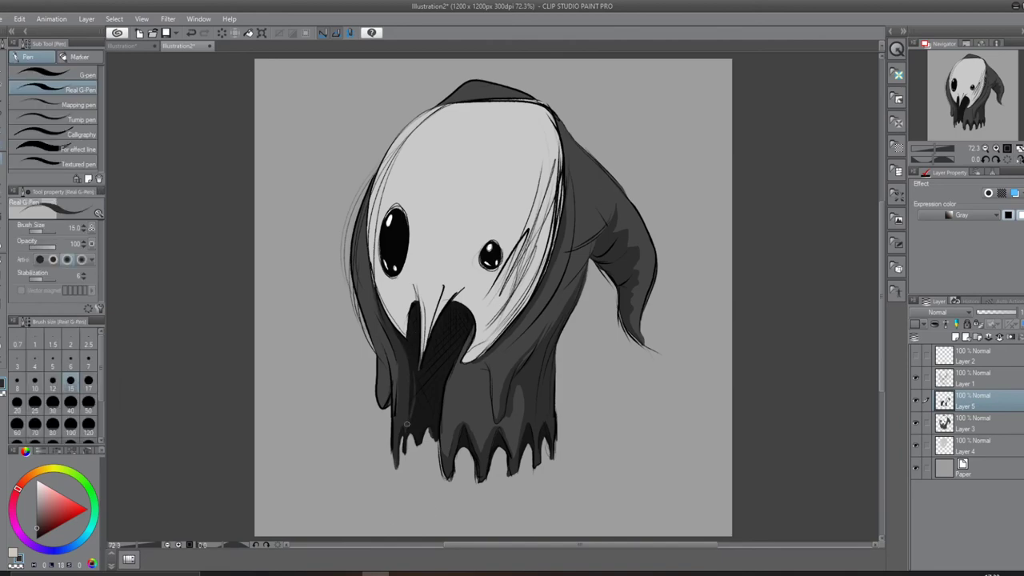
- Add a new empty Layer 6 above Layer 5
scroll(420, 385, "up", 5)
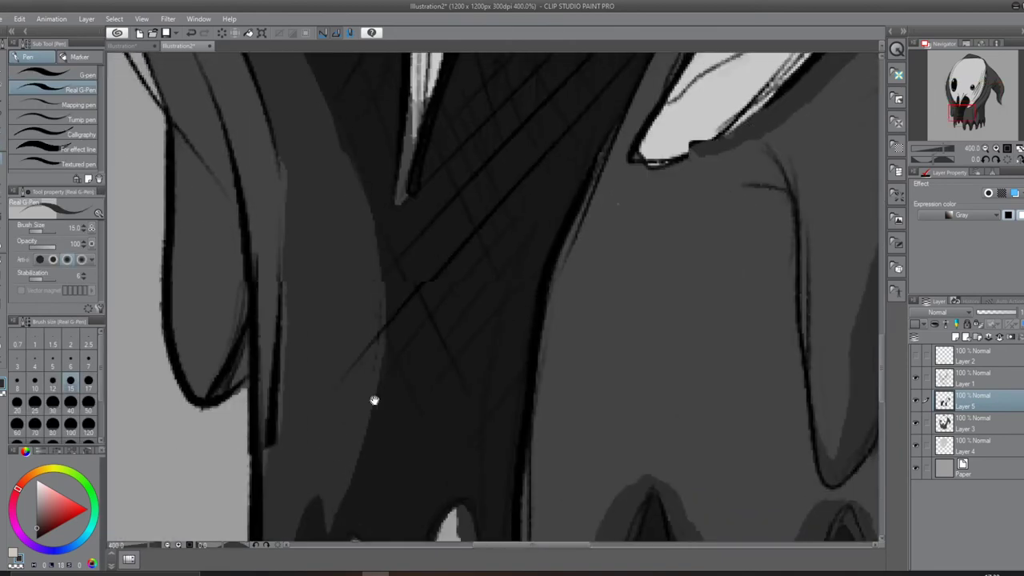
key("ctrl+0")
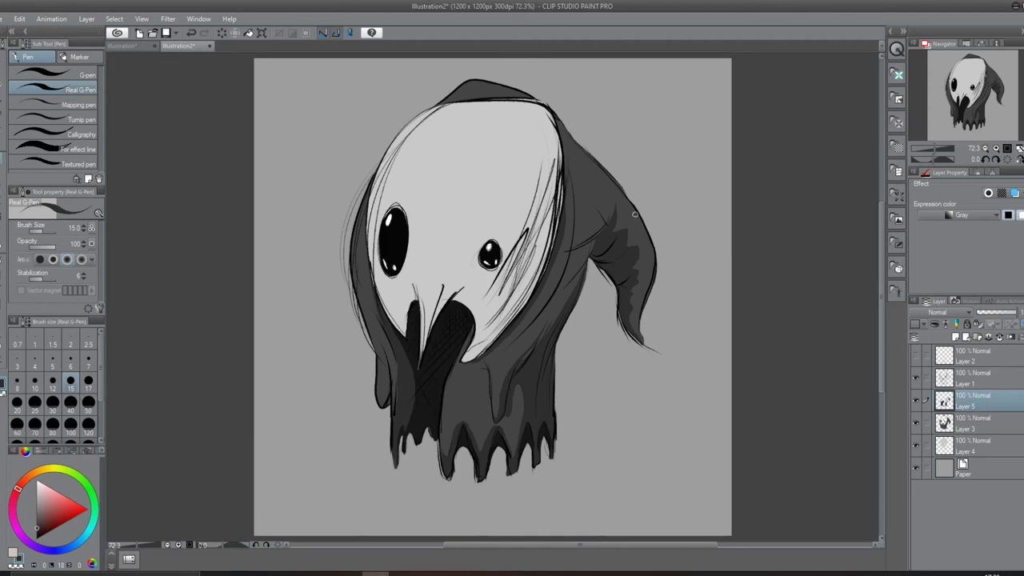
left_click(972, 377)
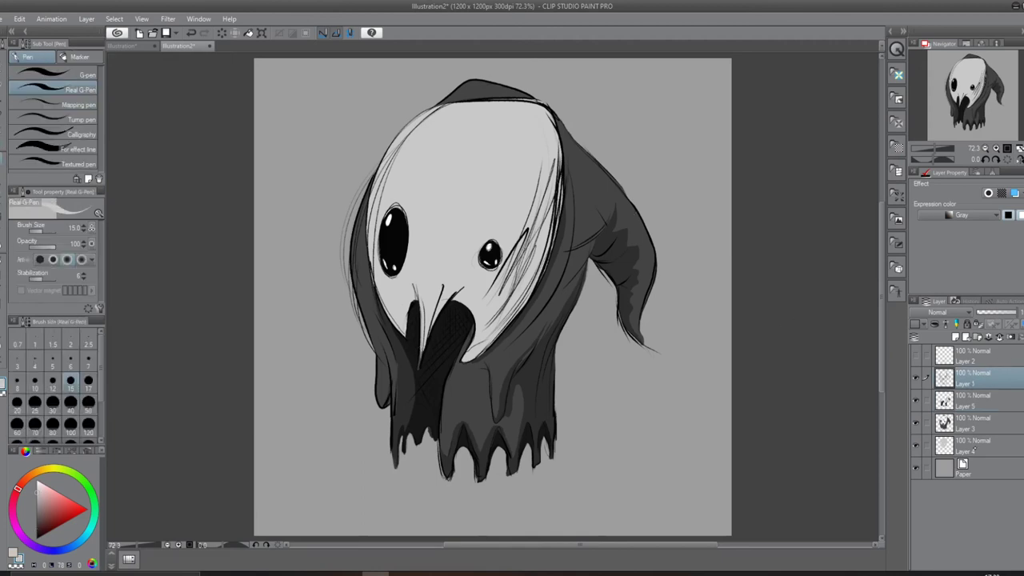
left_click(972, 400)
key("ctrl+shift+n")
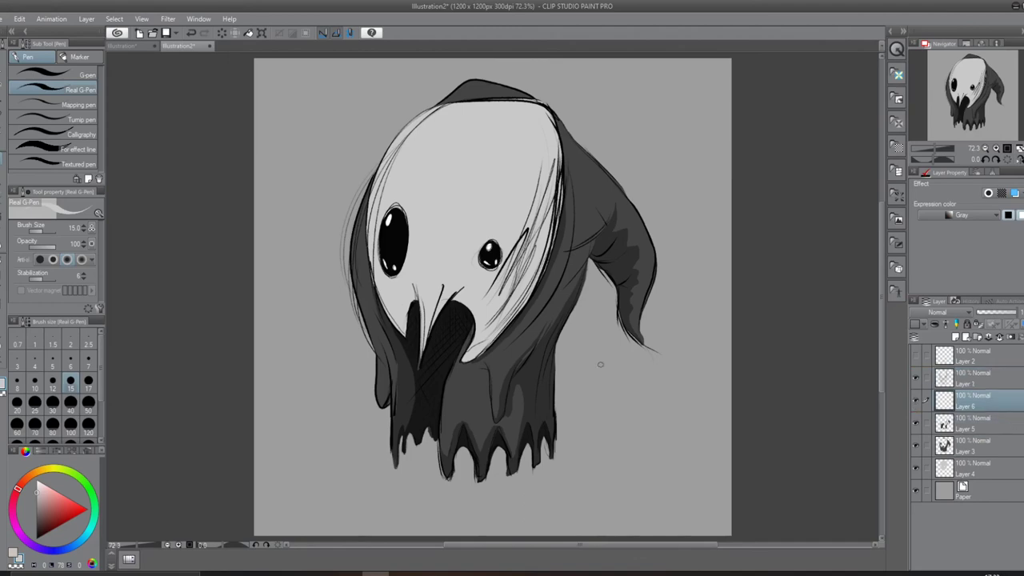
- Pan over the eyes and head, return to the pen, and refit the view
scroll(438, 350, "up", 4)
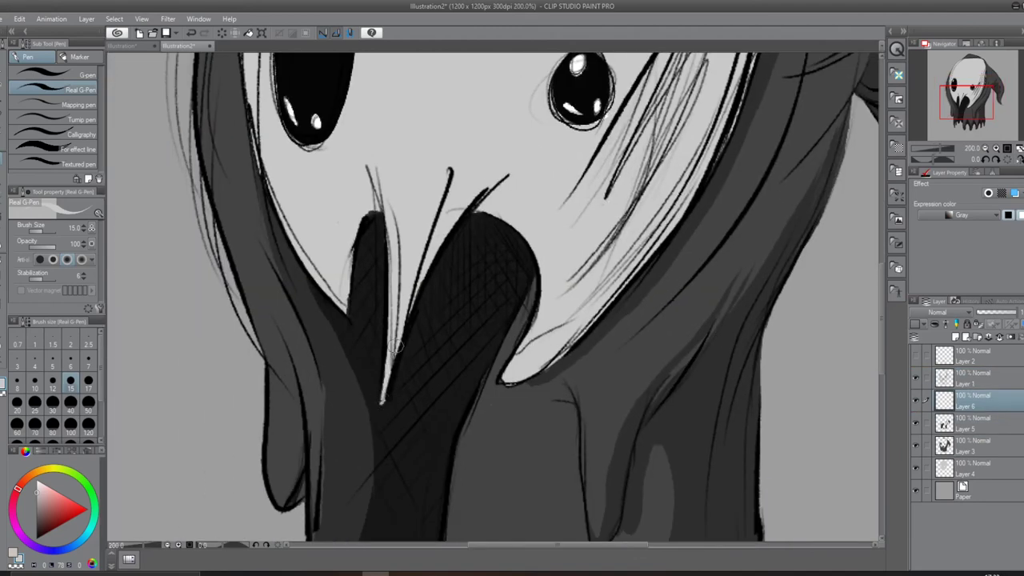
mouse_move(556, 260)
left_mouse_down()
mouse_move(521, 323)
mouse_move(516, 360)
left_mouse_up()
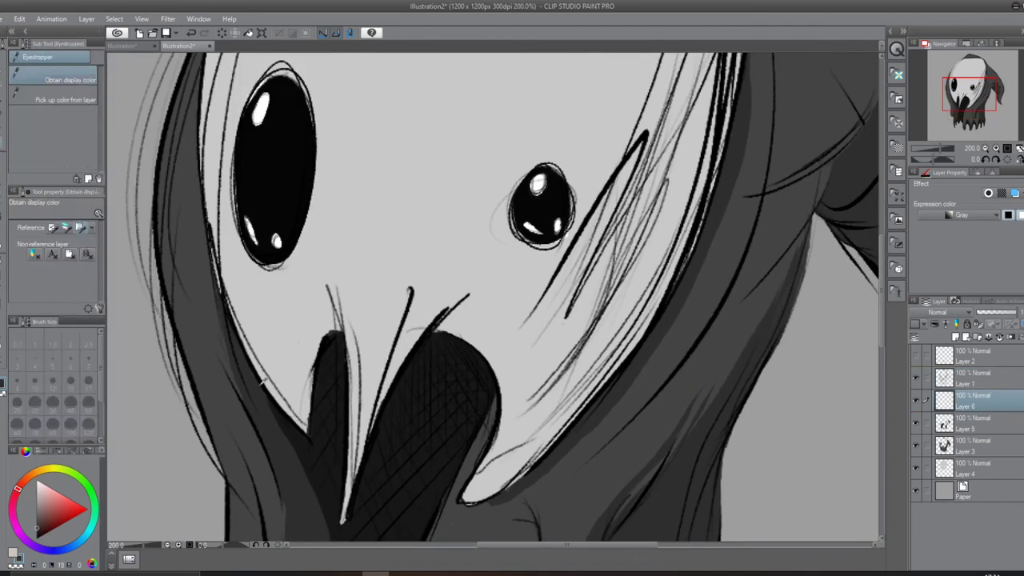
left_click_drag(228, 324, 244, 484)
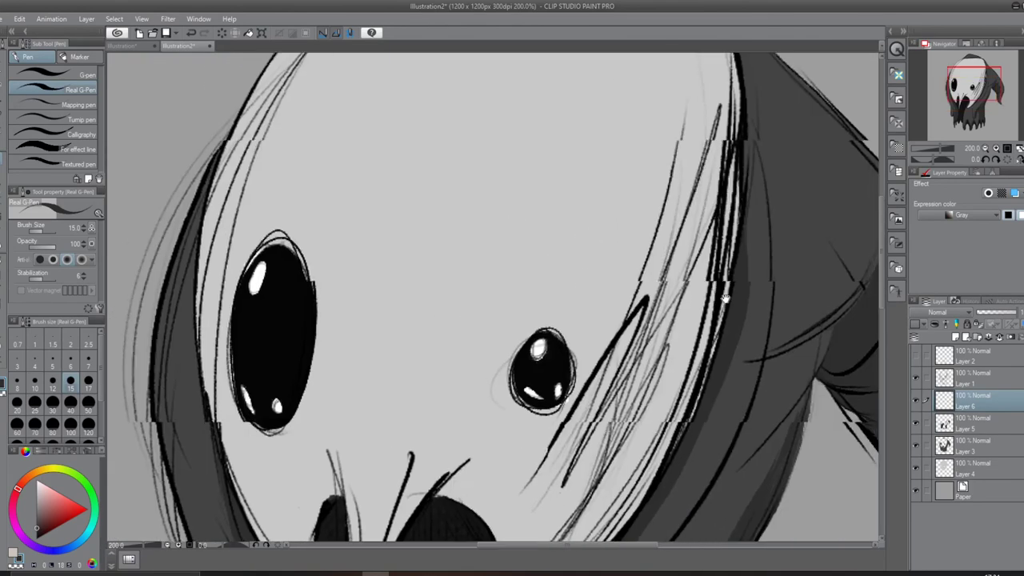
left_click_drag(480, 200, 419, 360)
key("i")
key("p")
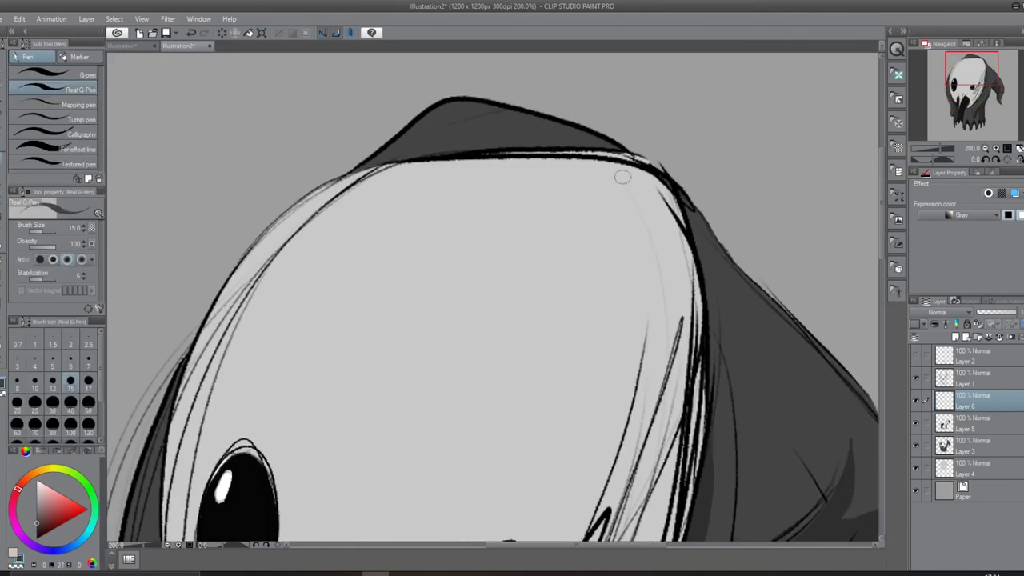
key("ctrl+0")
scroll(523, 414, "up", 5)
- On Layer 5, erase the stray lines along the cloak hem and fold with the Hard eraser
key("e")
scroll(495, 379, "up", 5)
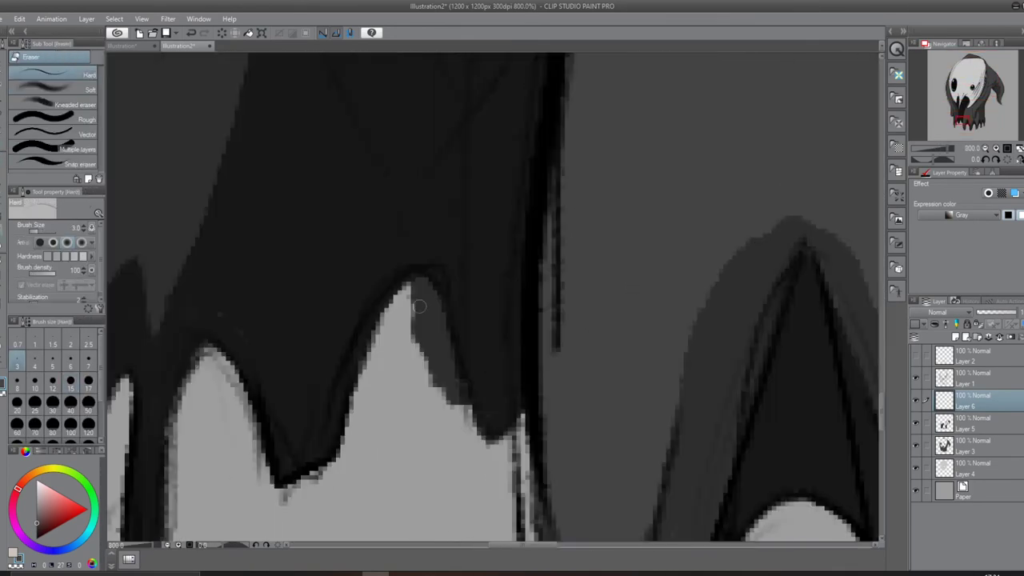
left_click(420, 308, "ctrl+shift")
mouse_move(416, 288)
left_mouse_down()
mouse_move(428, 344)
mouse_move(445, 355)
left_mouse_up()
left_click_drag(432, 317, 462, 407)
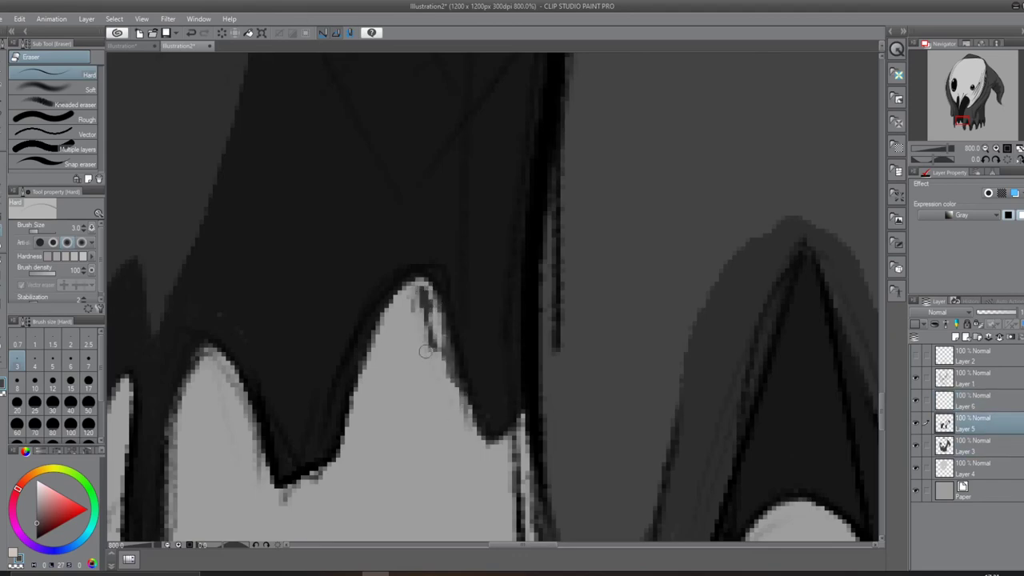
left_click_drag(416, 284, 472, 432)
key("ctrl+0")
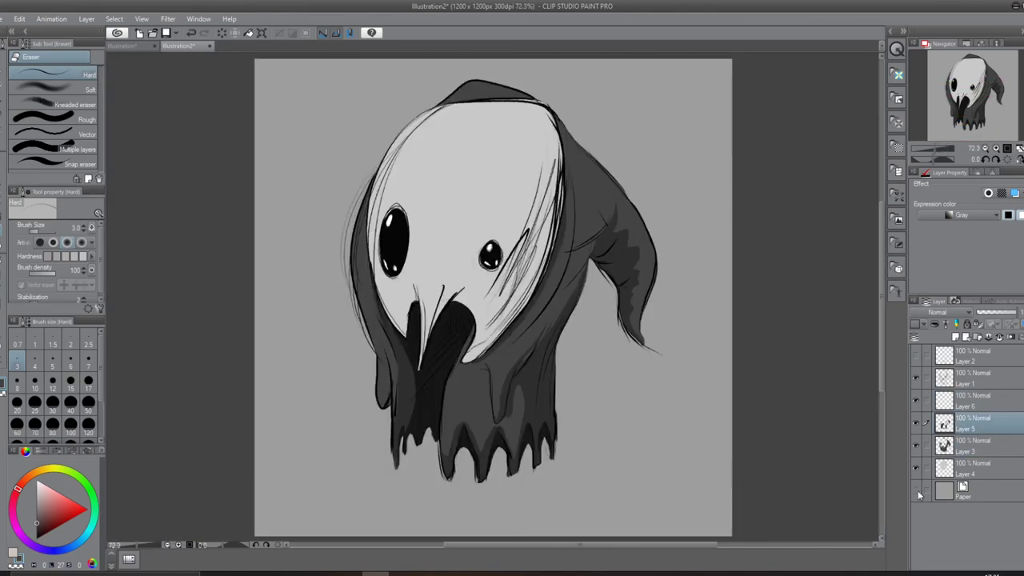
left_click(919, 496)
- Place the new Layer 7 above Paper and draw the background horizon line
left_click(955, 337)
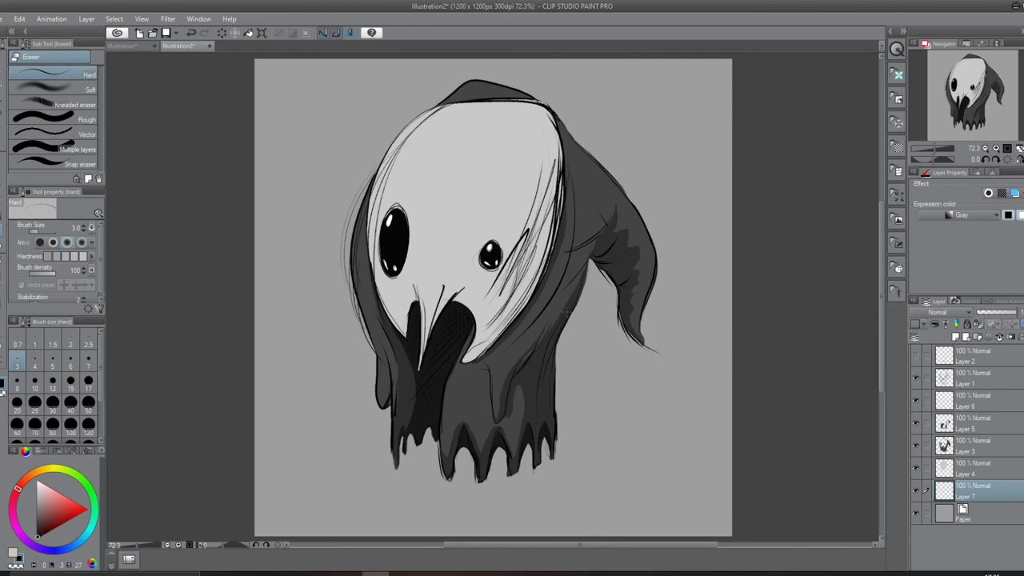
key("p")
left_click_drag(617, 396, 623, 432)
key("ctrl+z")
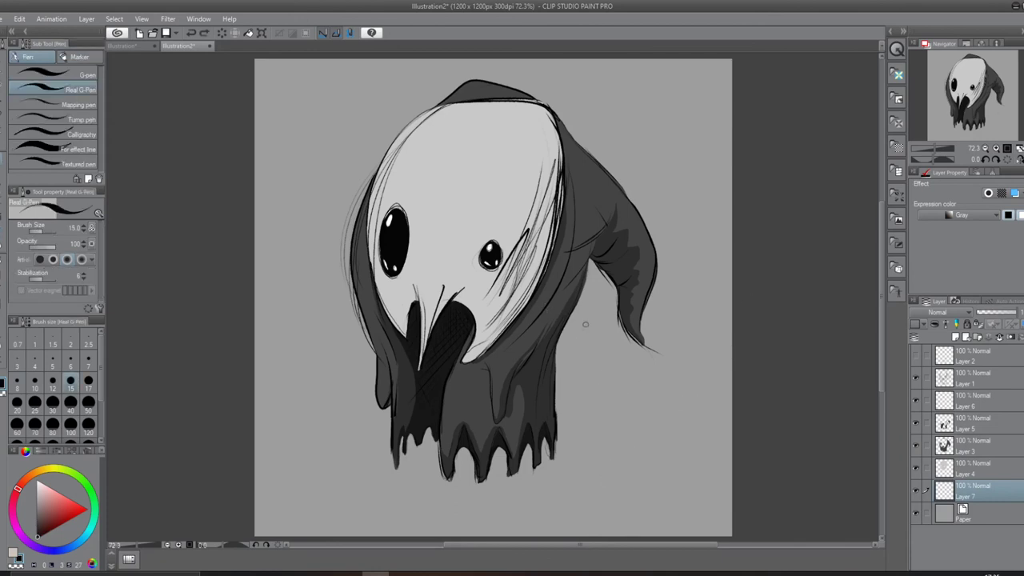
left_click_drag(729, 309, 255, 308)
- Sketch the building edges and a window line to the right of the hood
left_click_drag(690, 160, 655, 224)
mouse_move(690, 156)
left_mouse_down()
mouse_move(688, 240)
mouse_move(730, 74)
mouse_move(731, 118)
left_mouse_up()
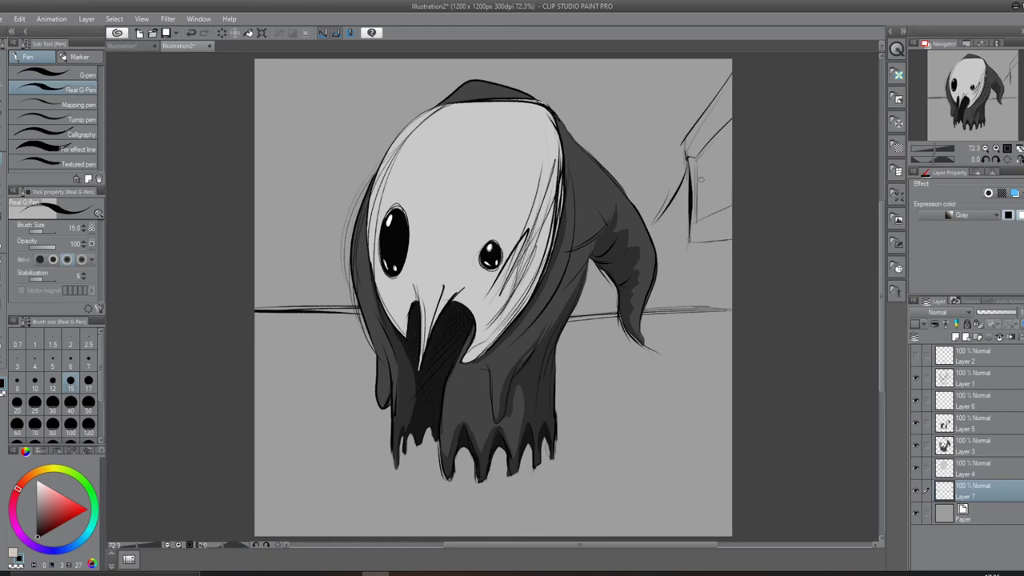
left_click_drag(714, 164, 708, 203)
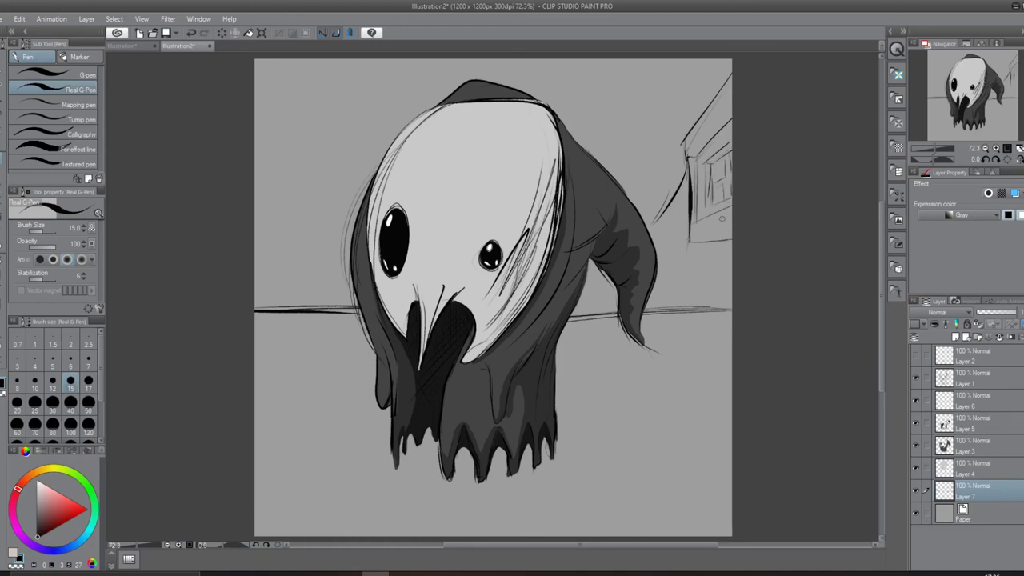
left_click_drag(686, 244, 693, 340)
key("e")
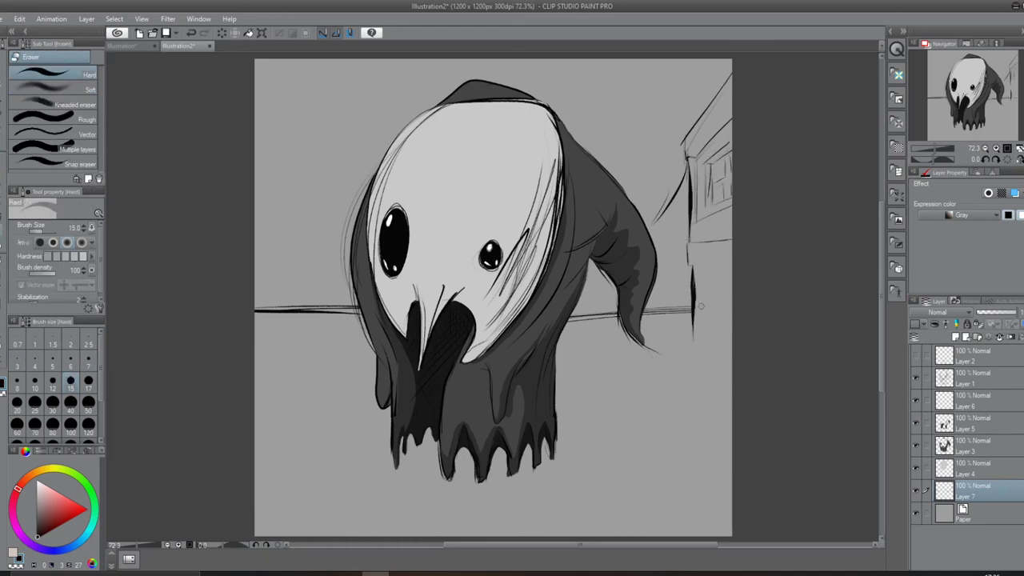
key("p")
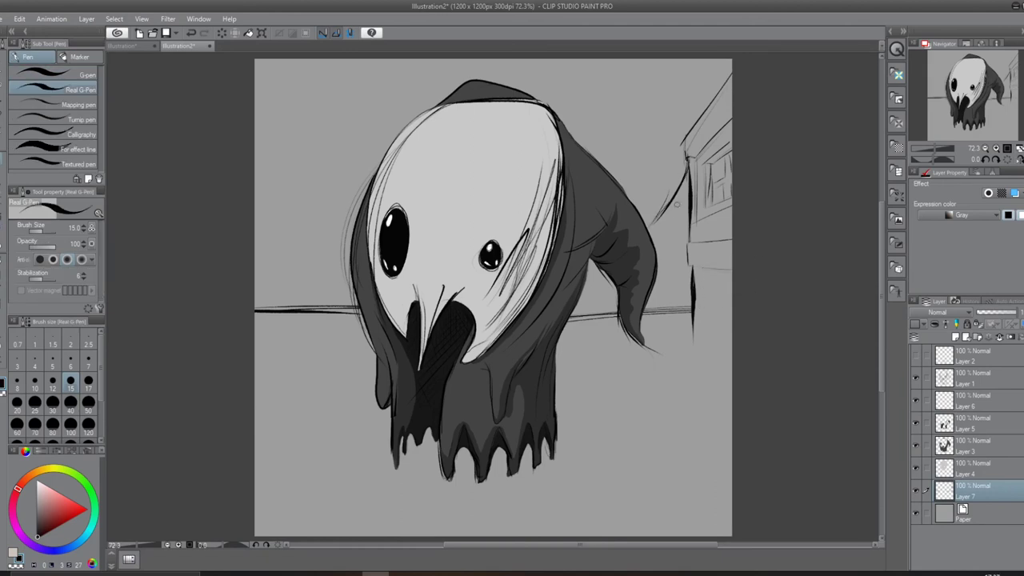
- Sketch a post left of the hood and erase the horizon line behind it
left_click_drag(297, 156, 295, 368)
left_click_drag(276, 328, 284, 373)
key("e")
mouse_move(338, 310)
left_mouse_down()
mouse_move(301, 310)
mouse_move(315, 158)
left_mouse_up()
key("p")
- Outline the sign post and the box beside it
mouse_move(298, 141)
left_mouse_down()
mouse_move(317, 171)
mouse_move(301, 198)
mouse_move(299, 269)
left_mouse_up()
left_click_drag(304, 355, 309, 378)
mouse_move(321, 293)
left_mouse_down()
mouse_move(340, 339)
mouse_move(322, 367)
left_mouse_up()
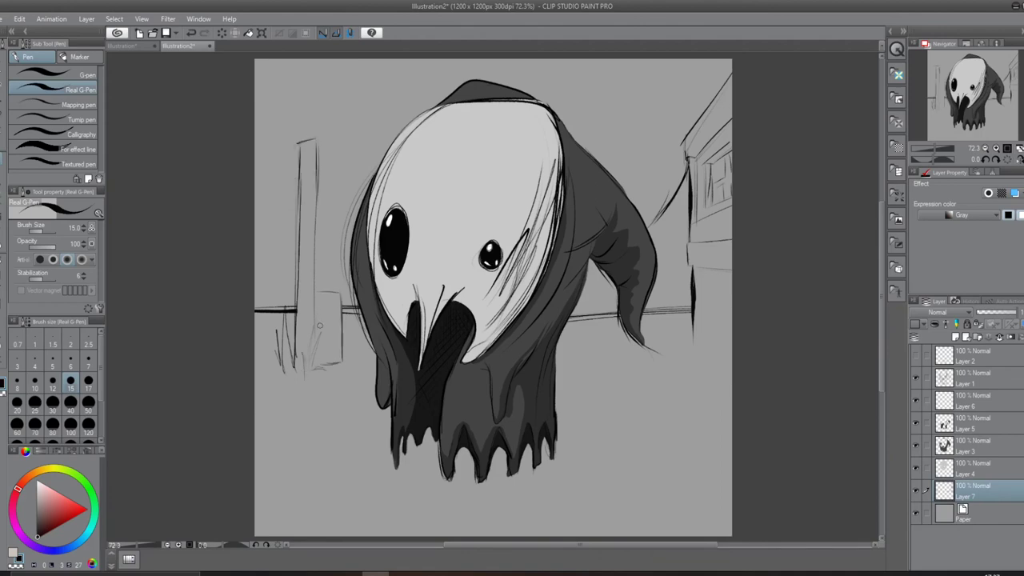
left_click_drag(319, 246, 319, 336)
left_click_drag(312, 140, 304, 344)
mouse_move(310, 160)
left_mouse_down()
mouse_move(307, 323)
mouse_move(332, 135)
left_mouse_up()
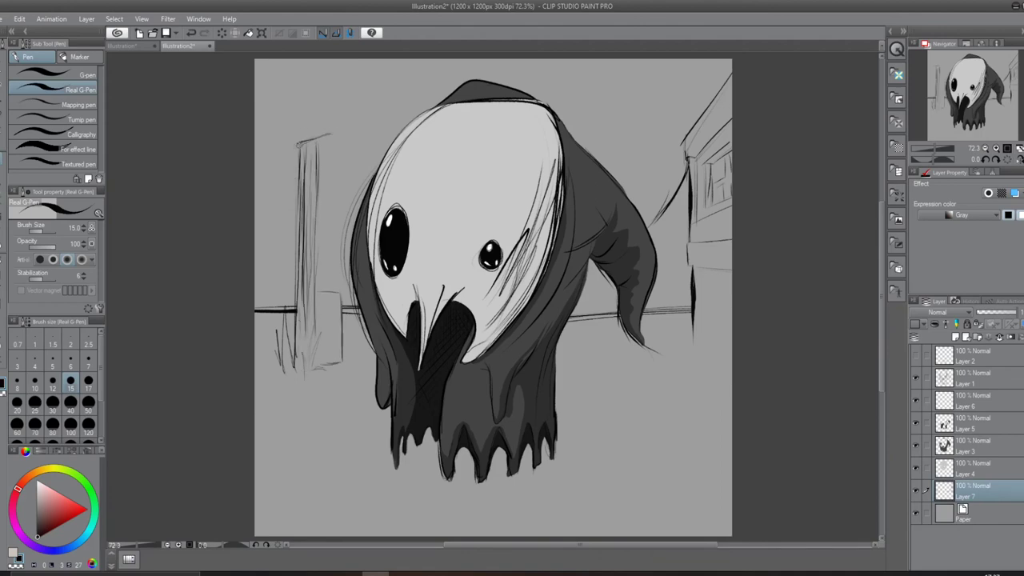
- Sketch the STOP sign board on top of the post
left_click_drag(280, 154, 356, 126)
left_click_drag(357, 80, 357, 120)
left_click_drag(274, 105, 357, 82)
left_click_drag(270, 124, 272, 165)
mouse_move(277, 157)
left_mouse_down()
mouse_move(323, 137)
mouse_move(286, 144)
mouse_move(310, 118)
mouse_move(282, 137)
mouse_move(290, 149)
mouse_move(307, 118)
mouse_move(320, 127)
mouse_move(350, 98)
left_mouse_up()
key("ctrl+z")
- Cap the post and add road edges, pavement hatching and lower-left ground strokes
mouse_move(299, 77)
left_mouse_down()
mouse_move(319, 77)
mouse_move(298, 101)
left_mouse_up()
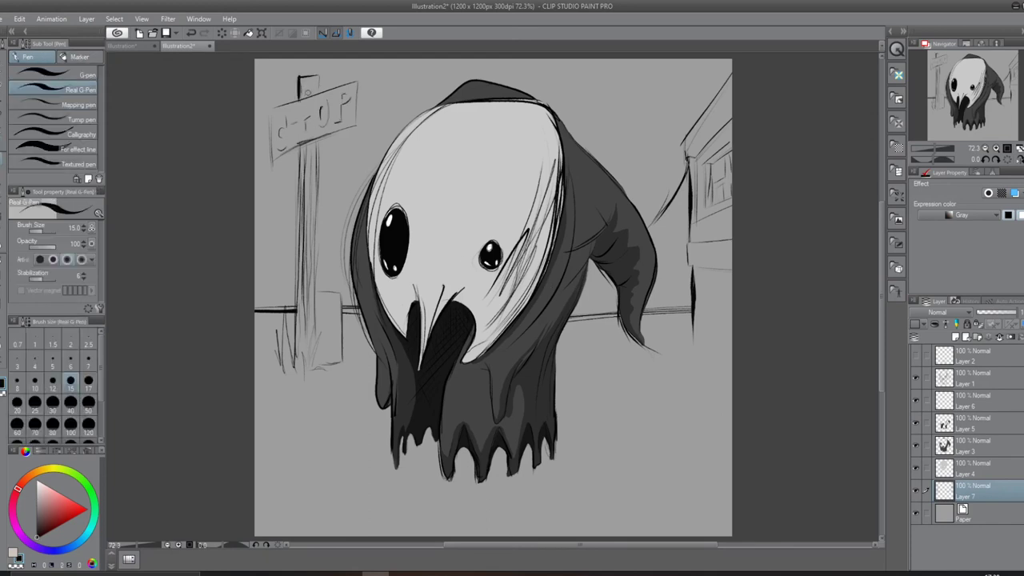
left_click_drag(647, 331, 691, 329)
mouse_move(655, 352)
left_mouse_down()
mouse_move(732, 425)
mouse_move(723, 361)
left_mouse_up()
left_click_drag(347, 398, 256, 471)
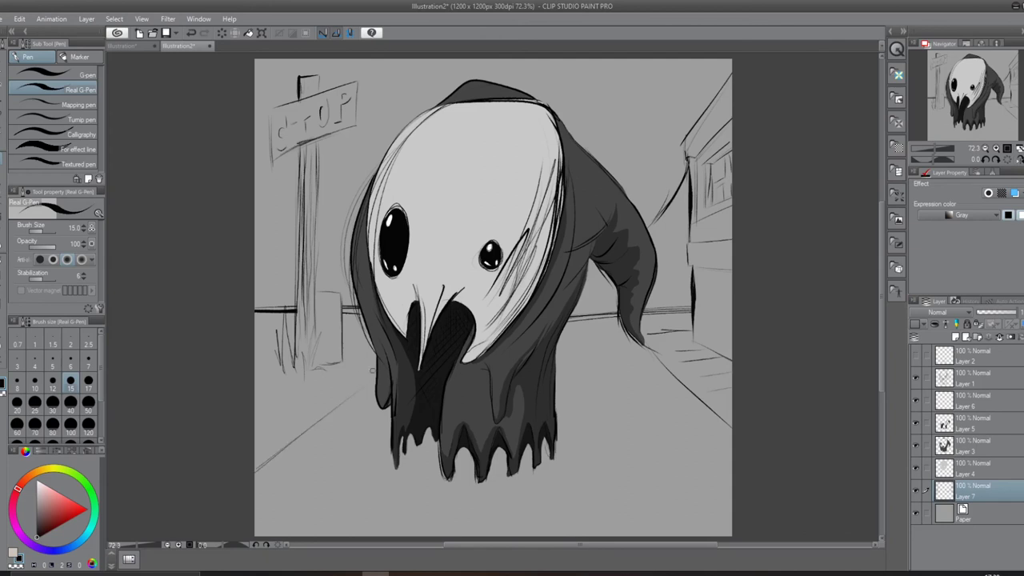
left_click_drag(320, 412, 256, 456)
left_click_drag(254, 400, 303, 393)
left_click_drag(268, 385, 306, 381)
- Add detail lines to the box, post and background left of the hood
left_click_drag(340, 299, 327, 314)
mouse_move(257, 208)
left_mouse_down()
mouse_move(301, 204)
mouse_move(324, 258)
left_mouse_up()
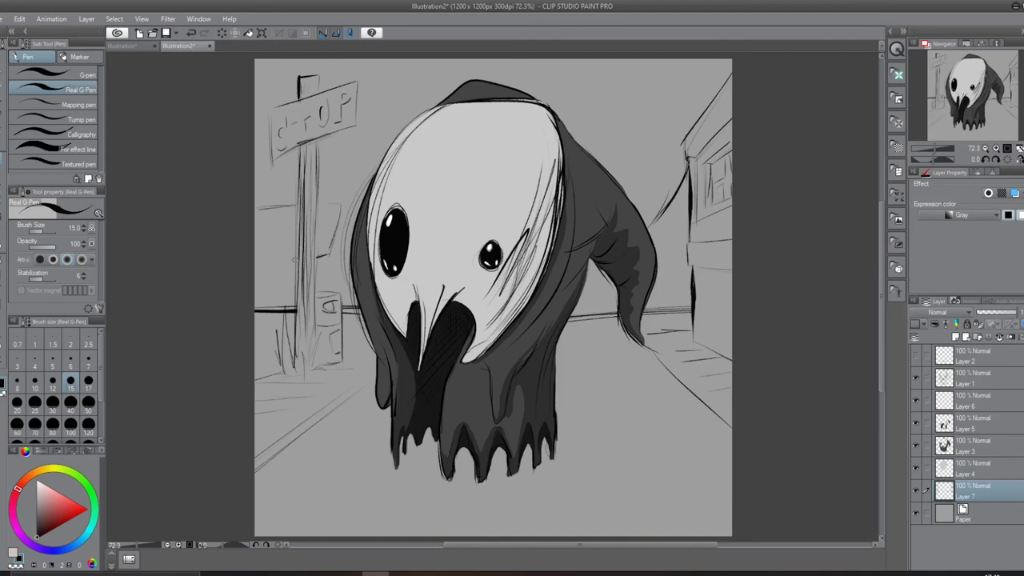
left_click_drag(255, 262, 300, 259)
left_click_drag(328, 256, 329, 290)
left_click_drag(352, 248, 344, 301)
- Sketch a telephone pole with crossbar behind the ghost and ground lines beside it
left_click_drag(656, 164, 644, 219)
mouse_move(622, 182)
left_mouse_down()
mouse_move(677, 192)
mouse_move(629, 189)
left_mouse_up()
mouse_move(666, 183)
left_mouse_down()
mouse_move(670, 197)
mouse_move(630, 203)
mouse_move(674, 199)
left_mouse_up()
mouse_move(656, 163)
left_mouse_down()
mouse_move(643, 226)
mouse_move(693, 200)
mouse_move(673, 236)
left_mouse_up()
mouse_move(598, 256)
left_mouse_down()
mouse_move(590, 291)
mouse_move(614, 302)
mouse_move(689, 292)
left_mouse_up()
key("ctrl+z")
key("ctrl+z")
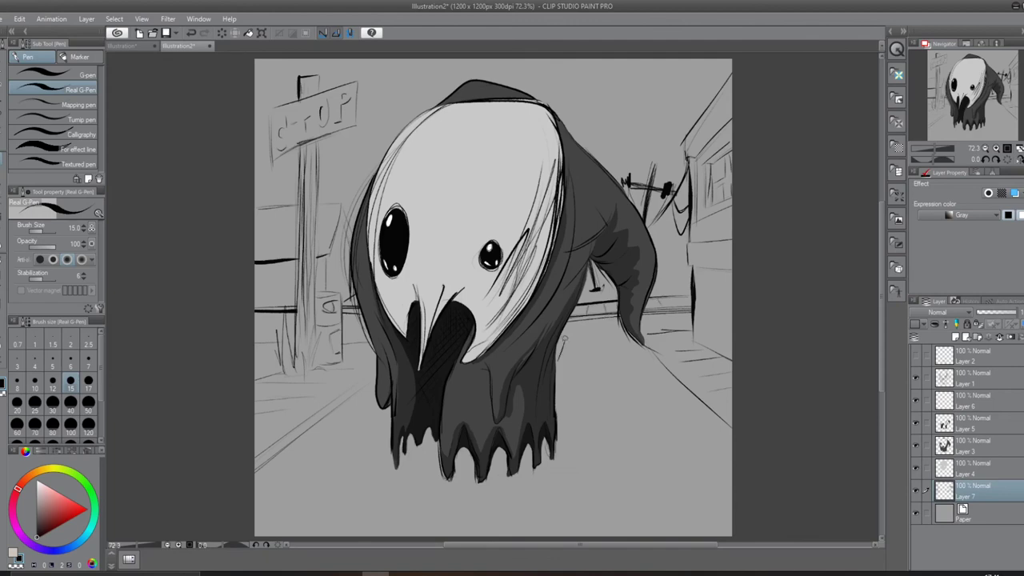
- Draw road lines below the ghost's hem
left_click_drag(506, 467, 479, 519)
left_click_drag(470, 474, 446, 510)
left_click(972, 400)
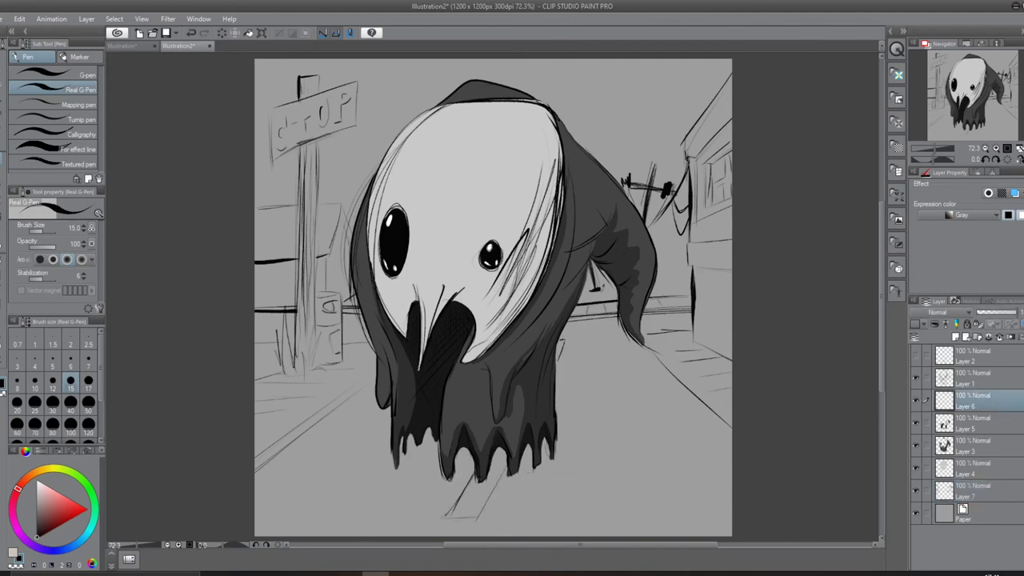
- Paint a dark hole beneath the ghost at size 25, then mix a magenta colour on a new layer
left_click(35, 402)
mouse_move(400, 496)
left_mouse_down()
mouse_move(570, 498)
mouse_move(377, 497)
mouse_move(586, 498)
left_mouse_up()
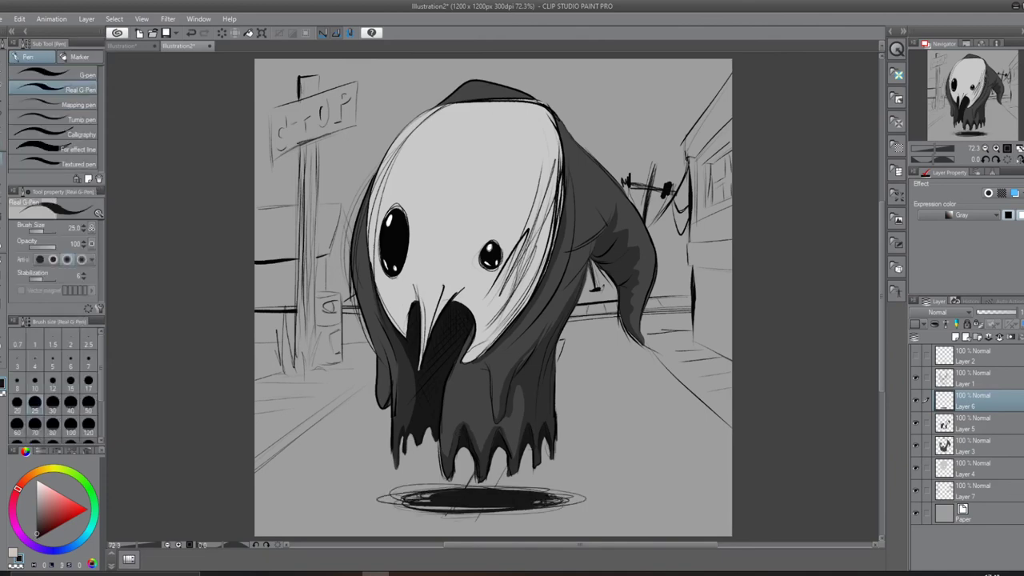
left_click(15, 524)
left_click(85, 504)
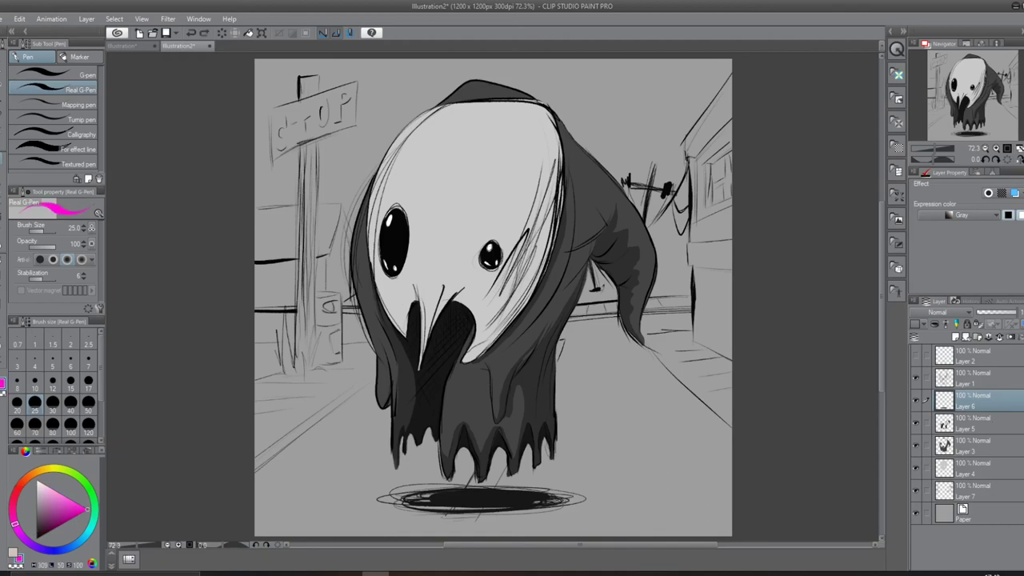
key("ctrl+shift+n")
left_click(71, 505)
left_click(87, 509)
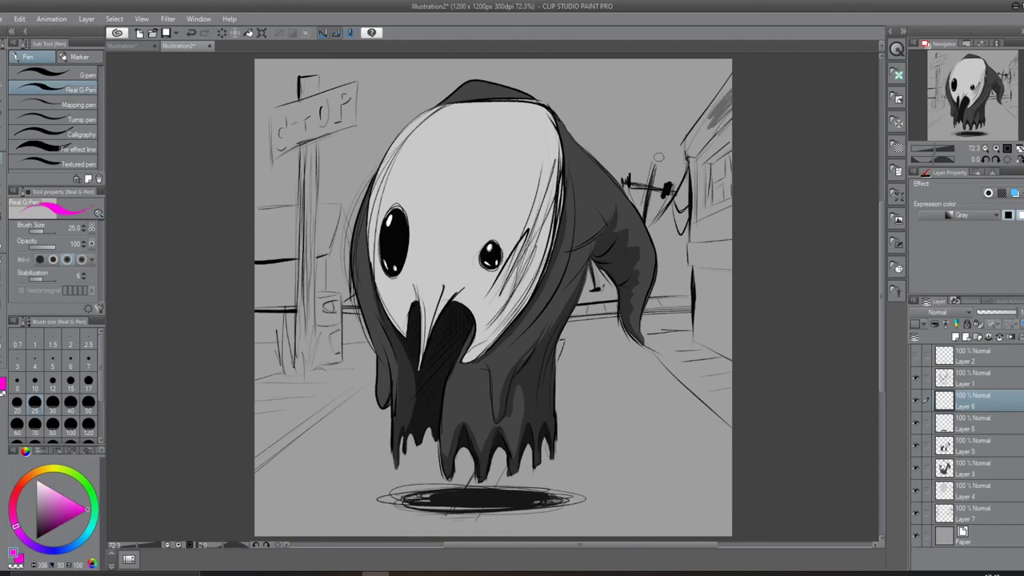
left_click(19, 18)
left_click(296, 52)
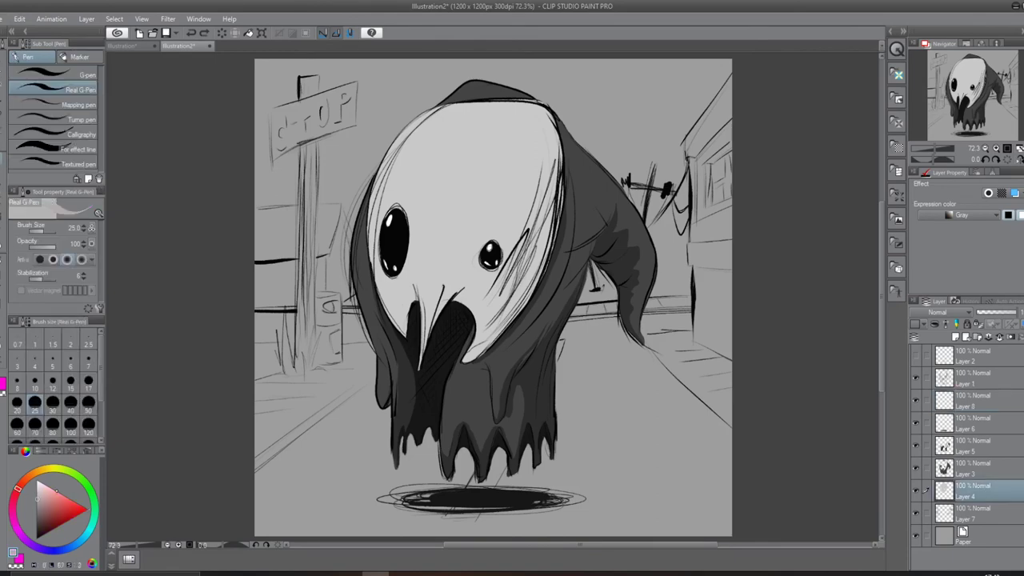
- With the pencil at size 17, shade the mask face's right edge, beak and around the left eye
key("p")
left_click(88, 382)
left_click_drag(545, 266, 476, 352)
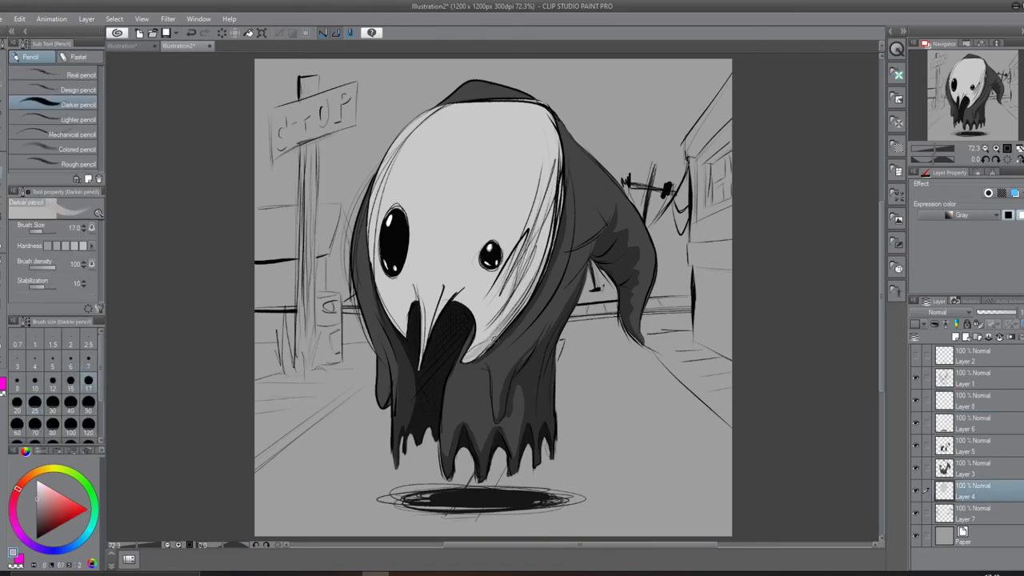
left_click_drag(545, 104, 514, 304)
left_click_drag(564, 132, 541, 264)
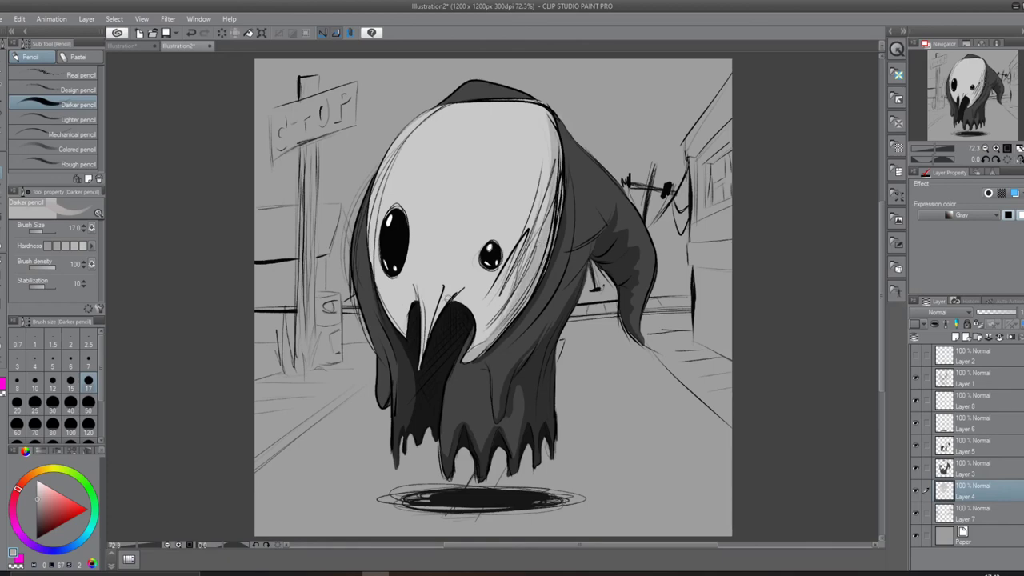
left_click_drag(457, 290, 437, 320)
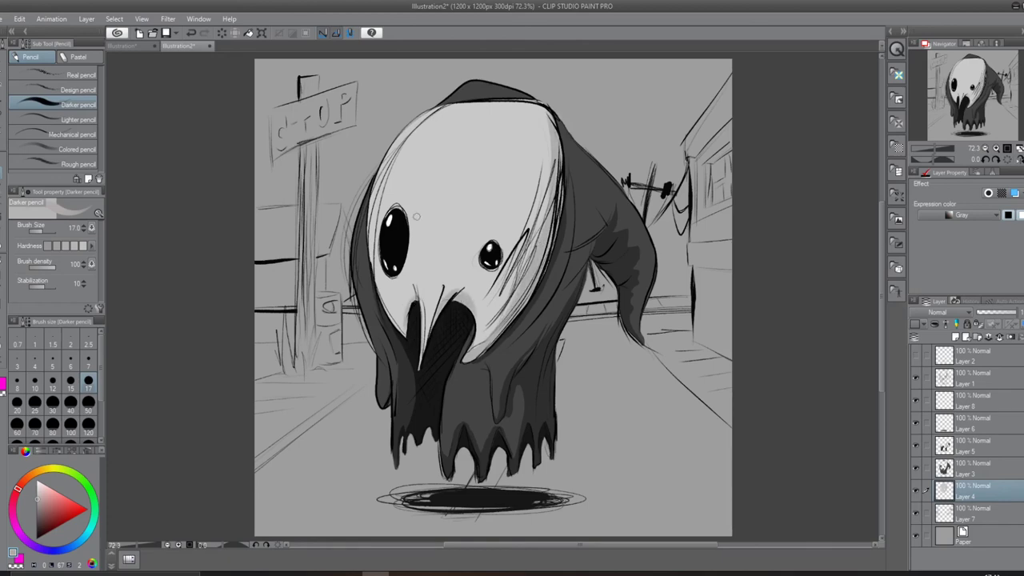
left_click_drag(406, 270, 403, 209)
key("ctrl+z")
left_click_drag(410, 254, 392, 205)
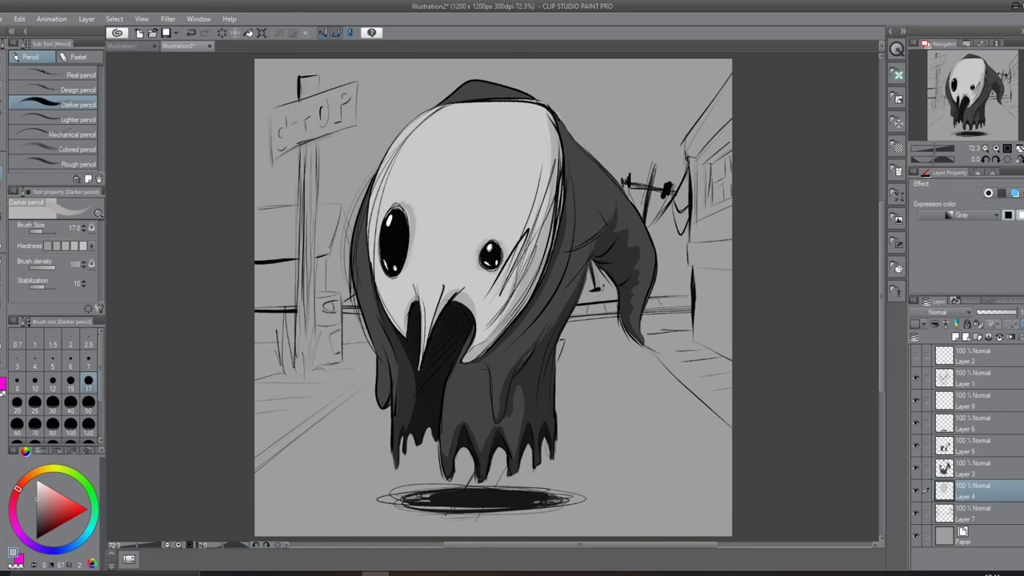
left_click_drag(382, 232, 380, 258)
- Sign the bottom-right corner with the pen at size 15
key("p")
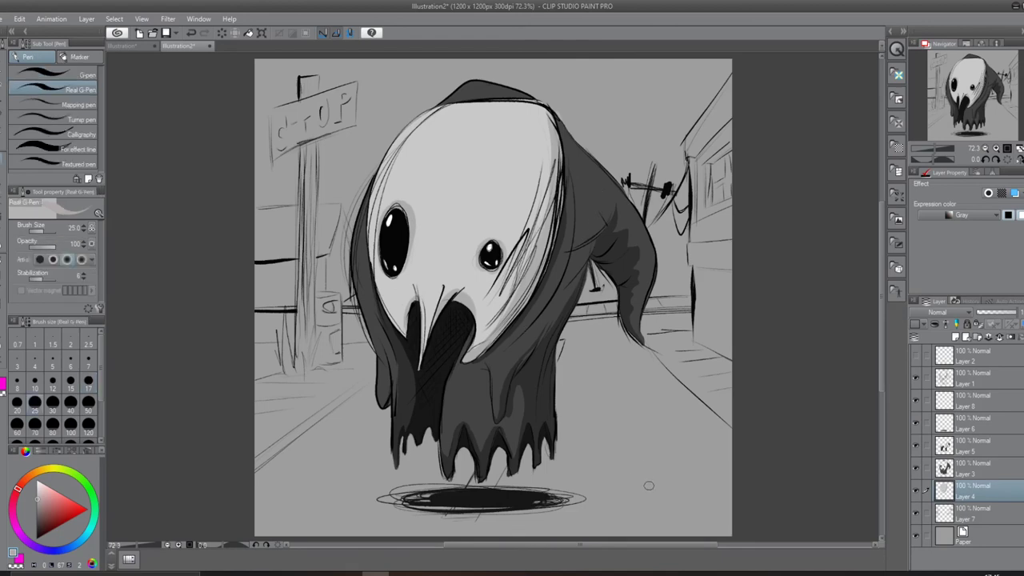
key("bracketleft")
key("bracketleft")
key("bracketleft")
mouse_move(647, 453)
left_mouse_down()
mouse_move(649, 504)
mouse_move(700, 468)
left_mouse_up()
left_click(702, 489)
left_click_drag(640, 512, 672, 504)
mouse_move(668, 516)
left_mouse_down()
mouse_move(704, 496)
mouse_move(730, 507)
mouse_move(717, 518)
left_mouse_up()
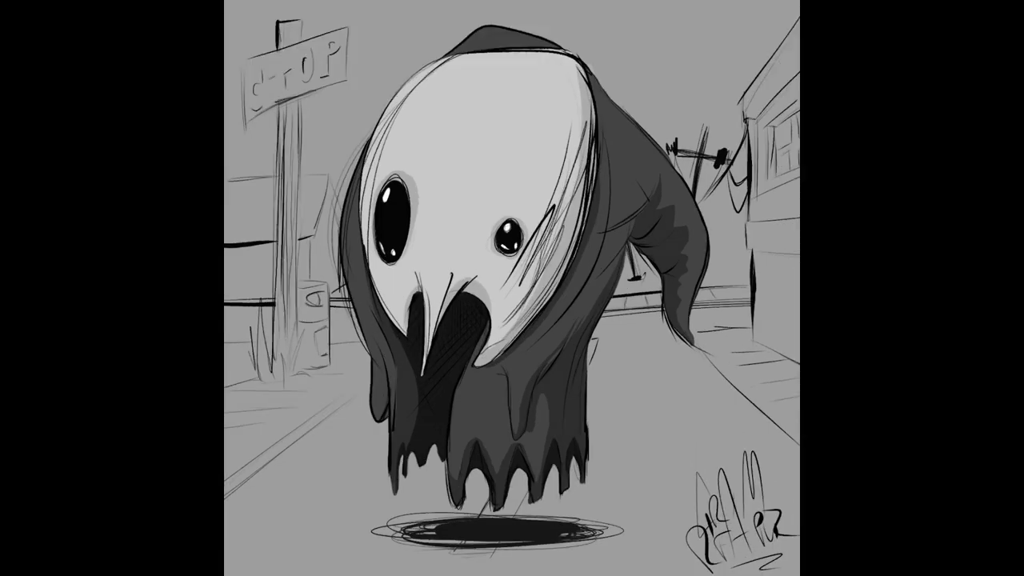